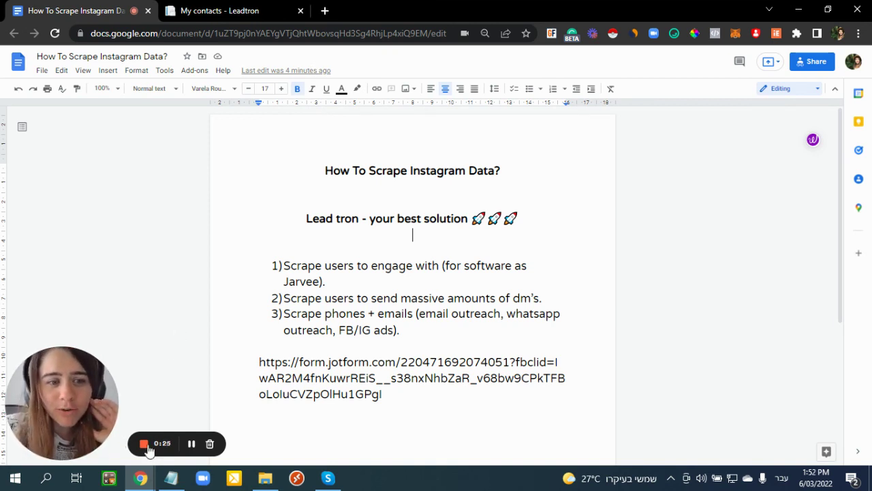
Bring the incognito Leadtron home page window forward from the Chrome taskbar preview.
{"action": "mouse_move", "coordinate": [142, 481]}
{"action": "left_click", "coordinate": [208, 443]}
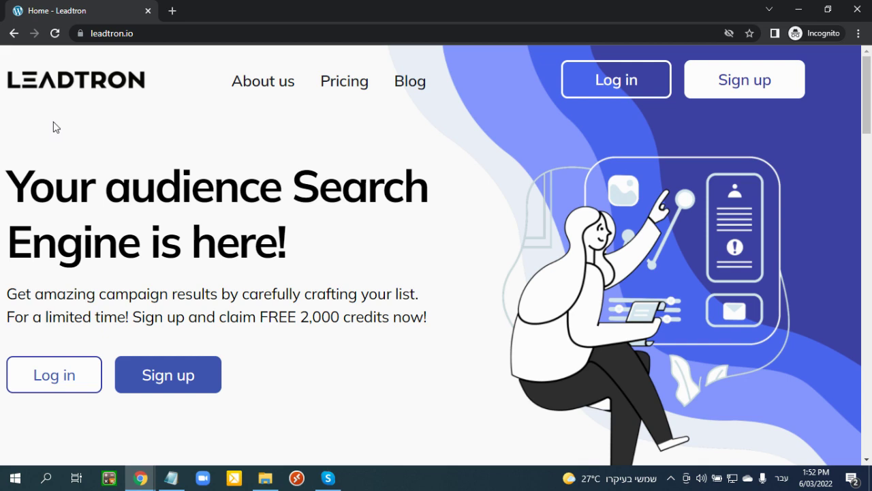
Highlight the limited-time sign-up offer text, then close the incognito Leadtron window.
{"action": "left_click_drag", "start_coordinate": [239, 316], "coordinate": [300, 302]}
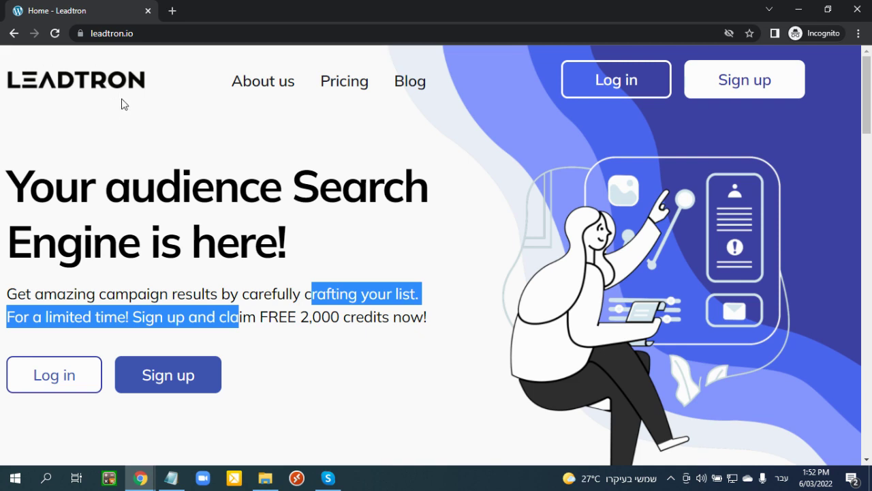
{"action": "left_click", "coordinate": [170, 292]}
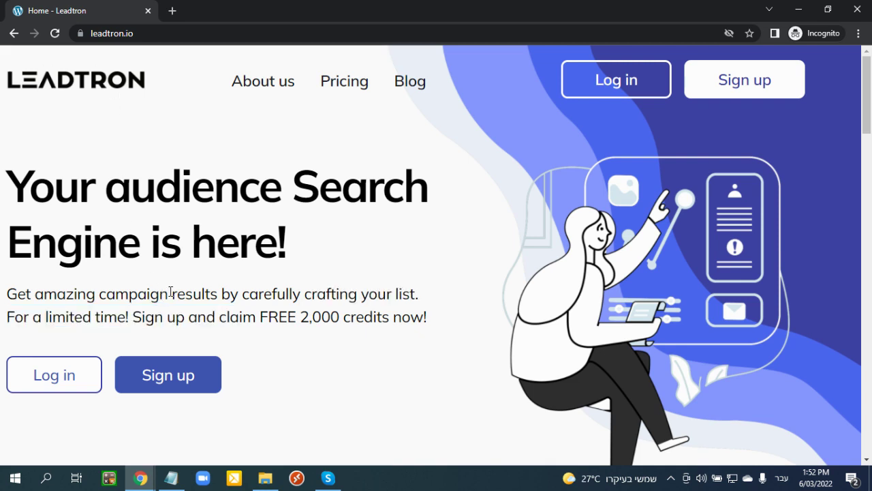
{"action": "scroll", "coordinate": [367, 283], "scroll_direction": "down", "scroll_amount": 2}
{"action": "scroll", "coordinate": [353, 248], "scroll_direction": "up", "scroll_amount": 2}
{"action": "left_click", "coordinate": [853, 10]}
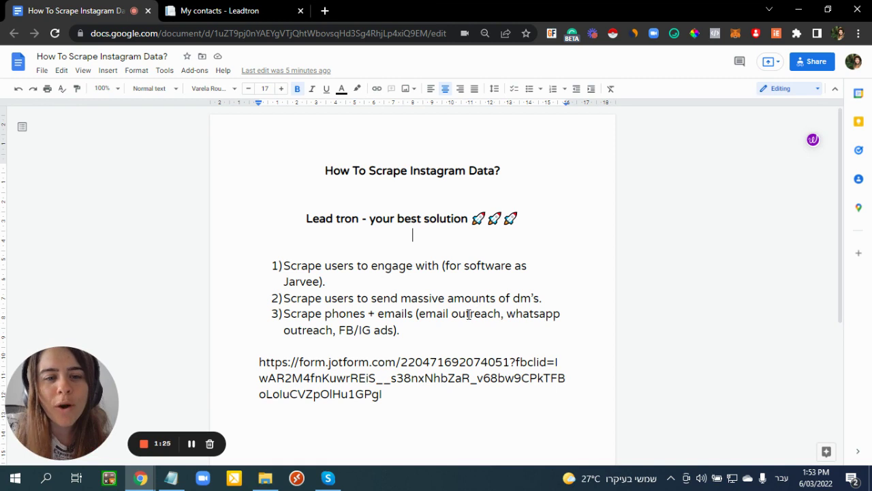
Highlight the email outreach part of list item 3, then switch to the My contacts - Leadtron tab.
{"action": "left_click_drag", "start_coordinate": [414, 315], "coordinate": [459, 314]}
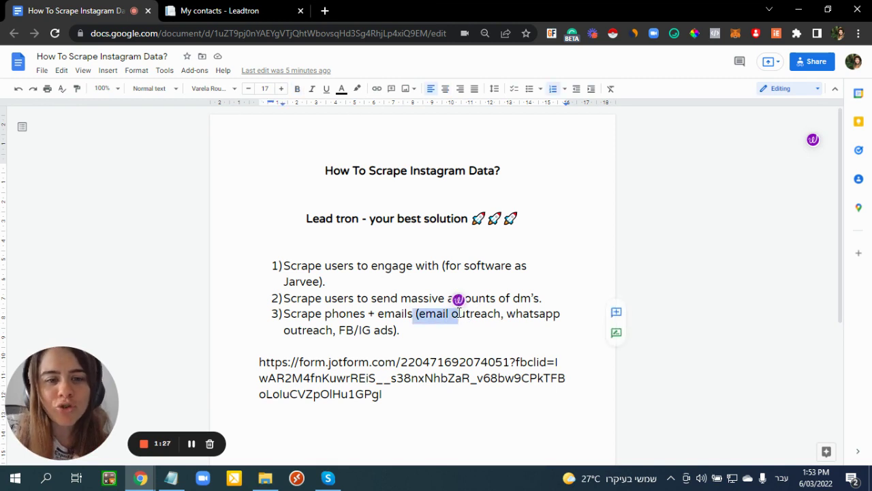
{"action": "left_click", "coordinate": [397, 330]}
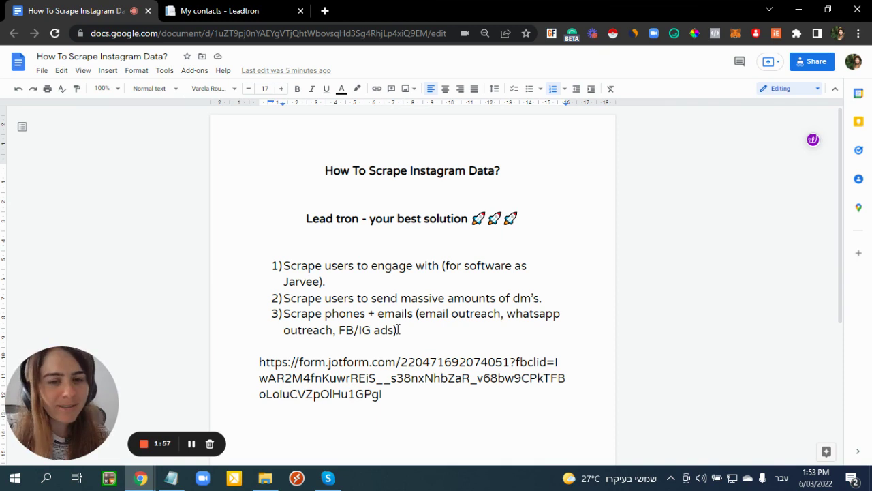
{"action": "left_click", "coordinate": [183, 19]}
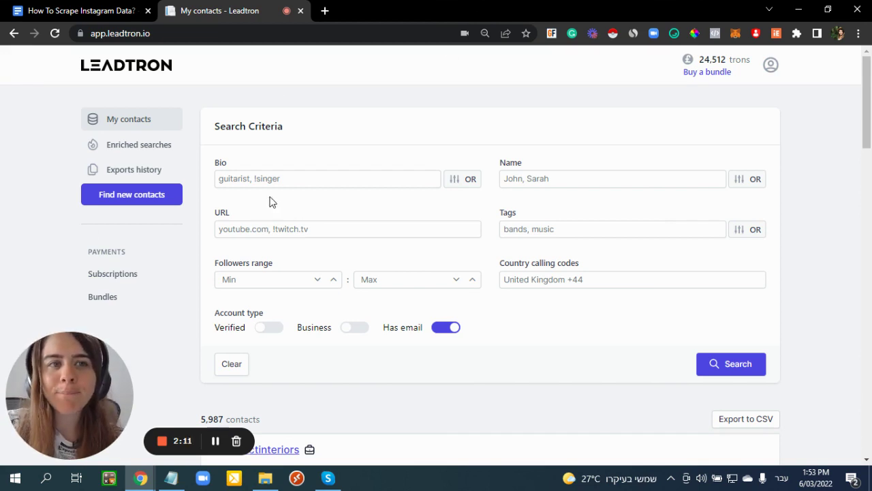
From the My contacts page, open the Find new contacts panel in the sidebar.
{"action": "scroll", "coordinate": [399, 142], "scroll_direction": "down", "scroll_amount": 1}
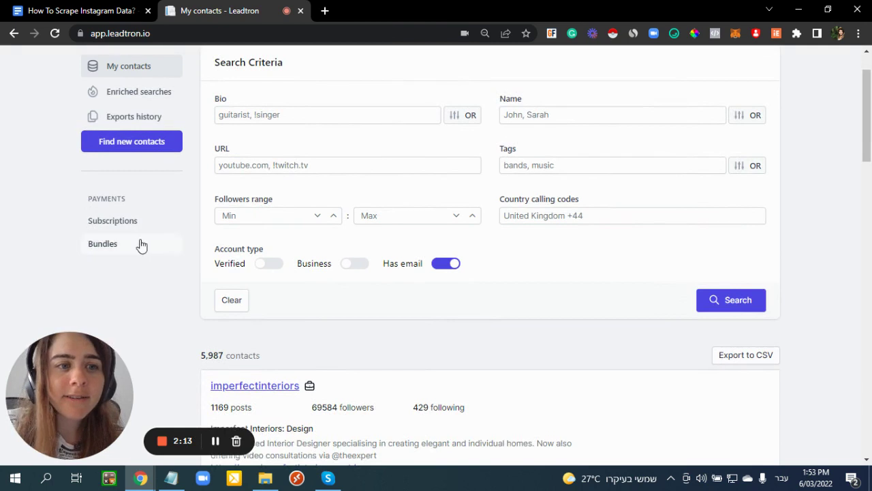
{"action": "scroll", "coordinate": [143, 246], "scroll_direction": "up", "scroll_amount": 1}
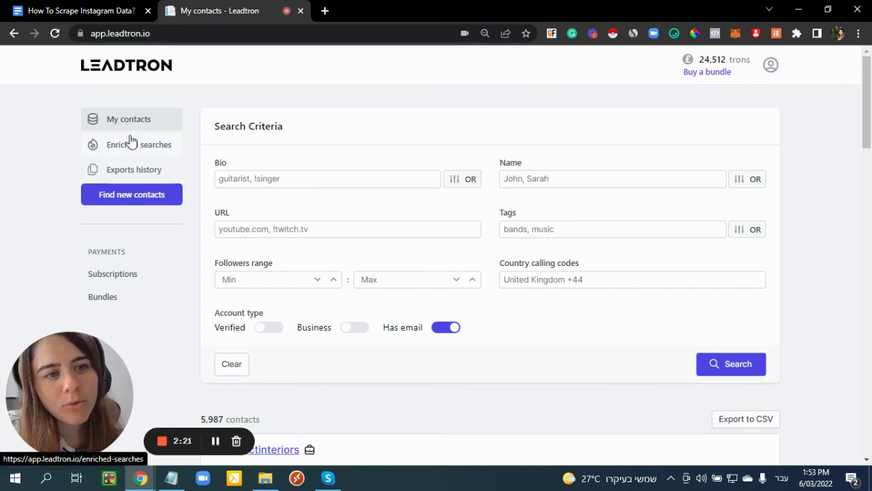
{"action": "left_click", "coordinate": [124, 197]}
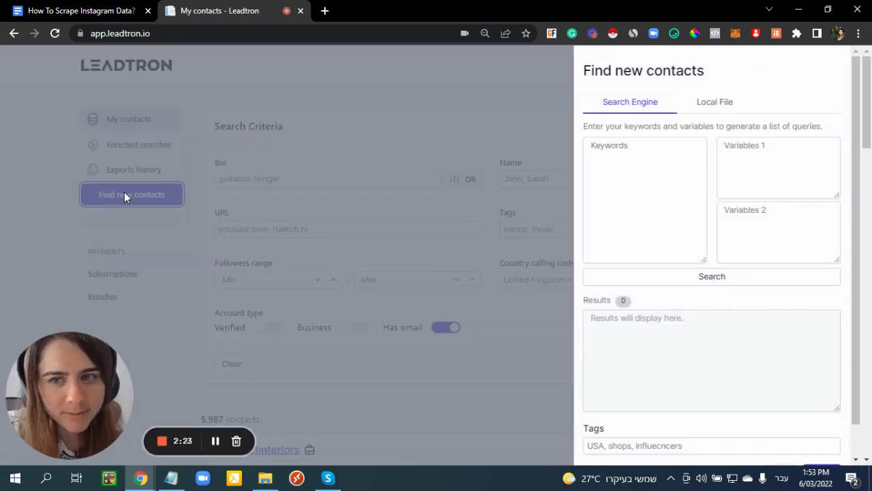
Enter the keyword fashion and paste influencer and ambassador as the first variables list.
{"action": "left_click", "coordinate": [627, 200]}
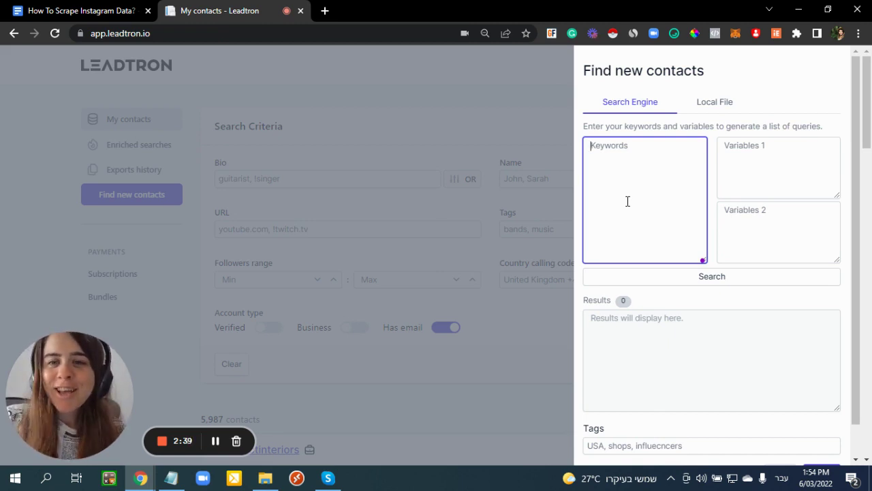
{"action": "type", "text": "f"}
{"action": "key", "text": "alt+shift"}
{"action": "type", "text": "ashion"}
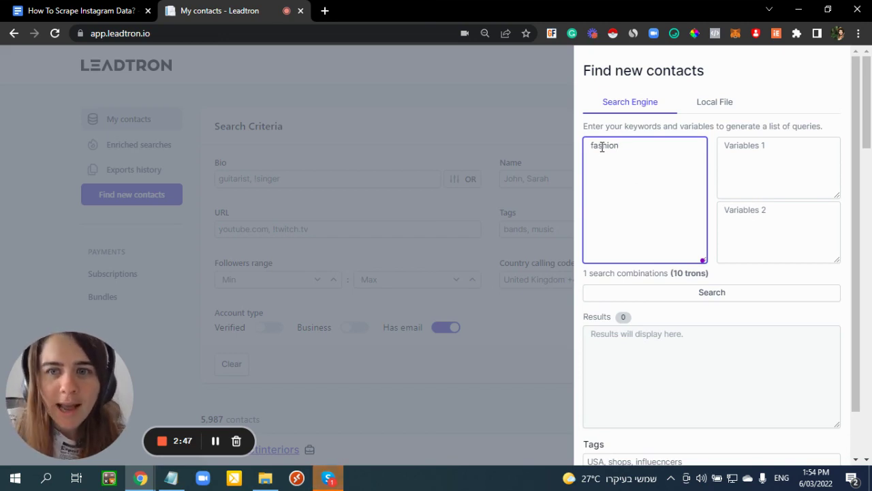
{"action": "left_click", "coordinate": [733, 140]}
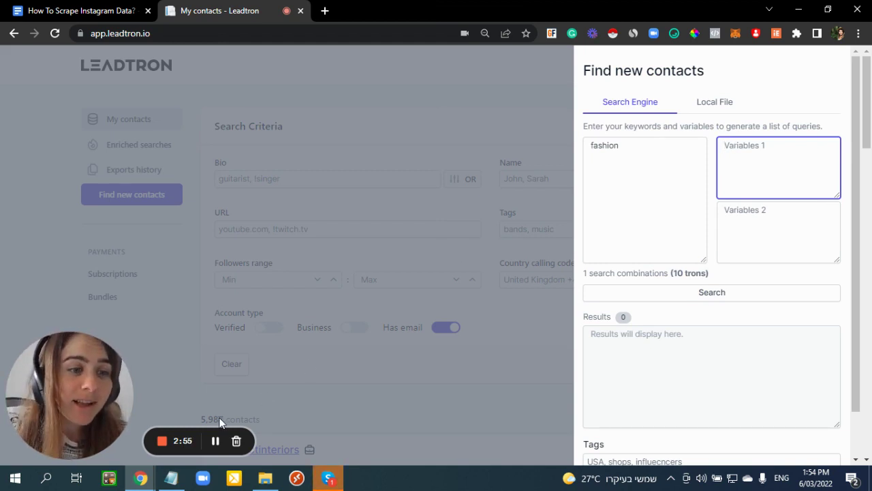
{"action": "type", "text": "ambassador influencer"}
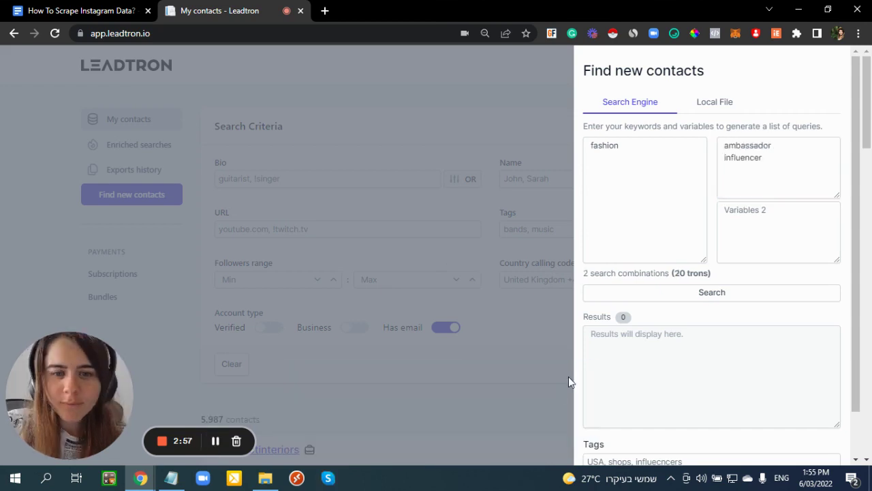
Glance at the local file option, then point out the fashion keyword and influencer/ambassador variables.
{"action": "left_click", "coordinate": [656, 143]}
{"action": "left_click", "coordinate": [715, 102]}
{"action": "left_click_drag", "start_coordinate": [845, 125], "coordinate": [633, 121]}
{"action": "left_click", "coordinate": [629, 101]}
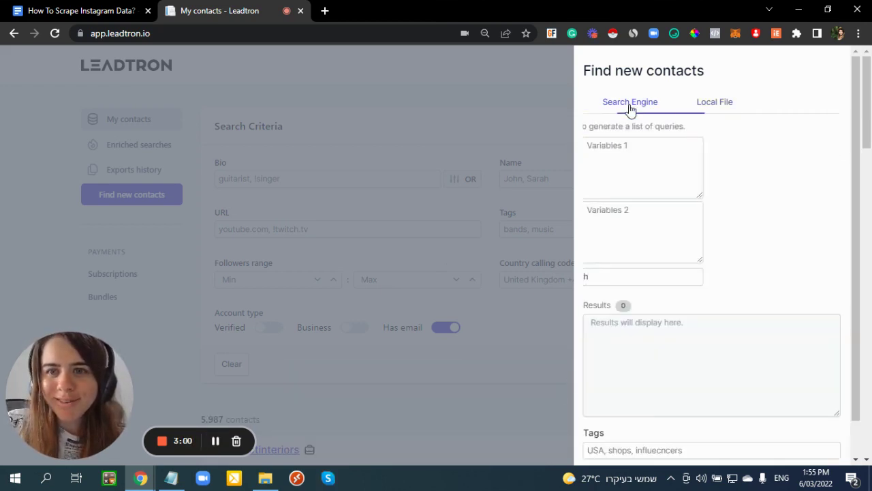
{"action": "left_click", "coordinate": [215, 441]}
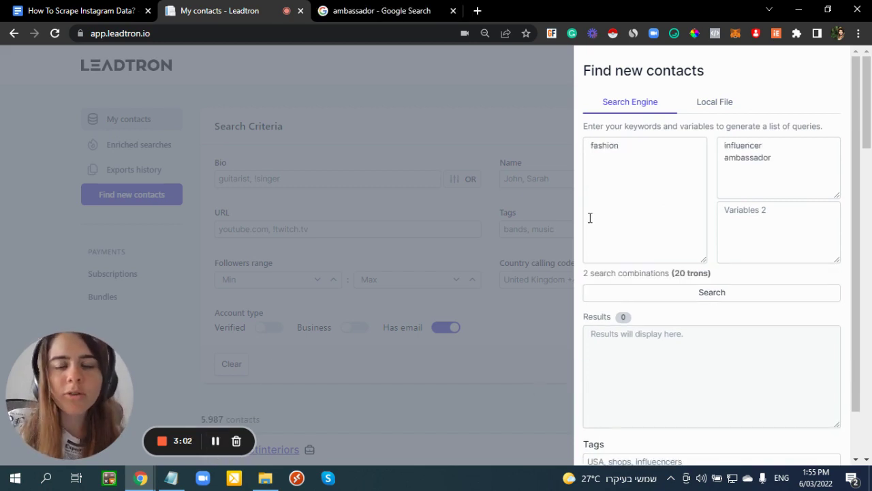
{"action": "left_click", "coordinate": [619, 147]}
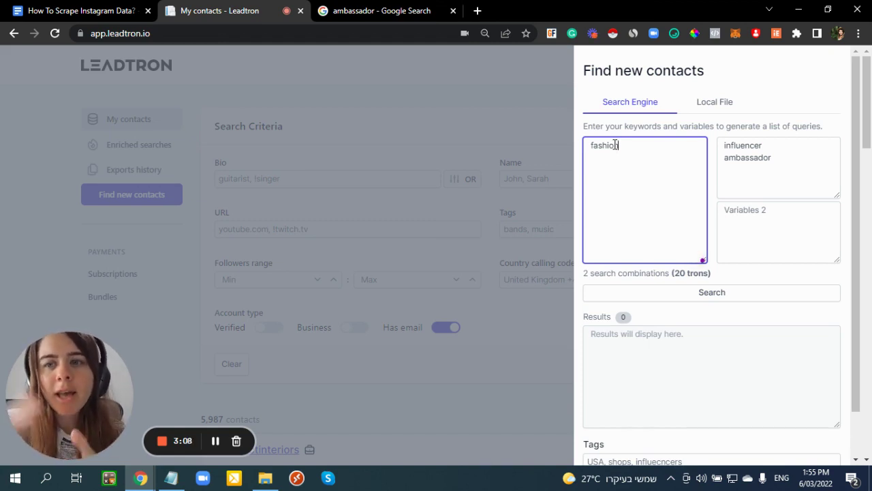
{"action": "left_click", "coordinate": [736, 145]}
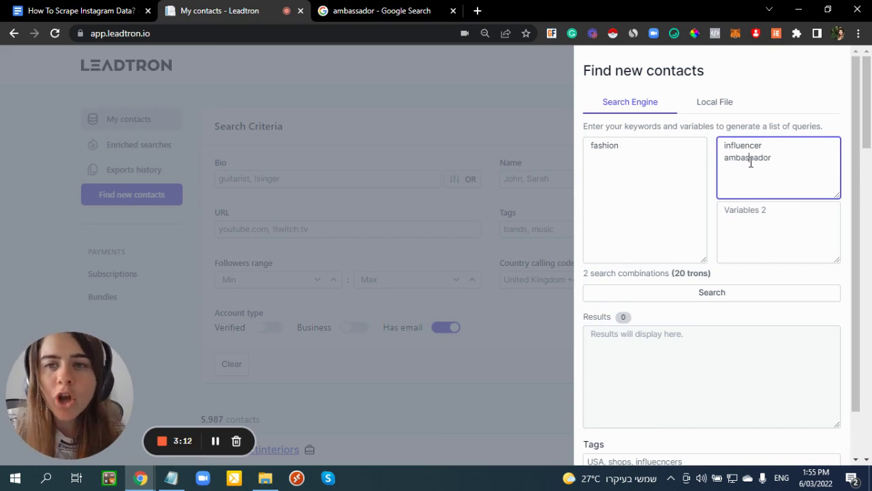
{"action": "left_click", "coordinate": [759, 220]}
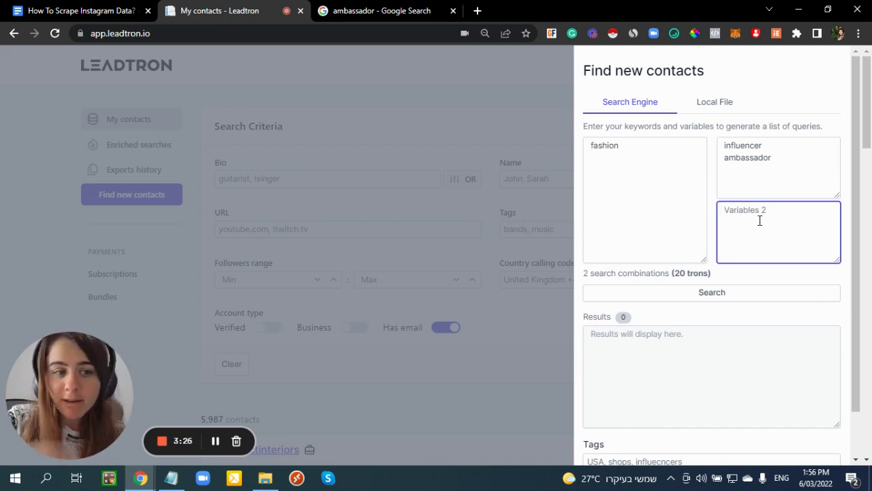
Type NYC, NY and New York on separate lines in the second variables list.
{"action": "type", "text": "NYC"}
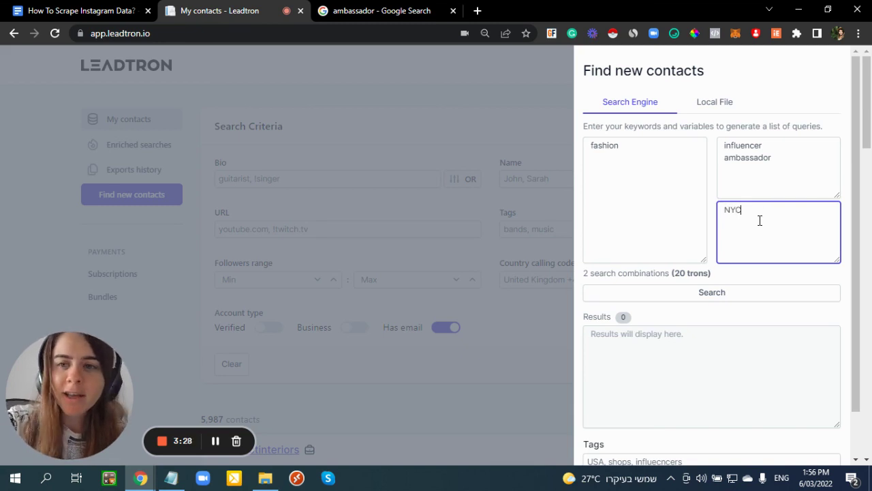
{"action": "key", "text": "Return"}
{"action": "type", "text": "NY"}
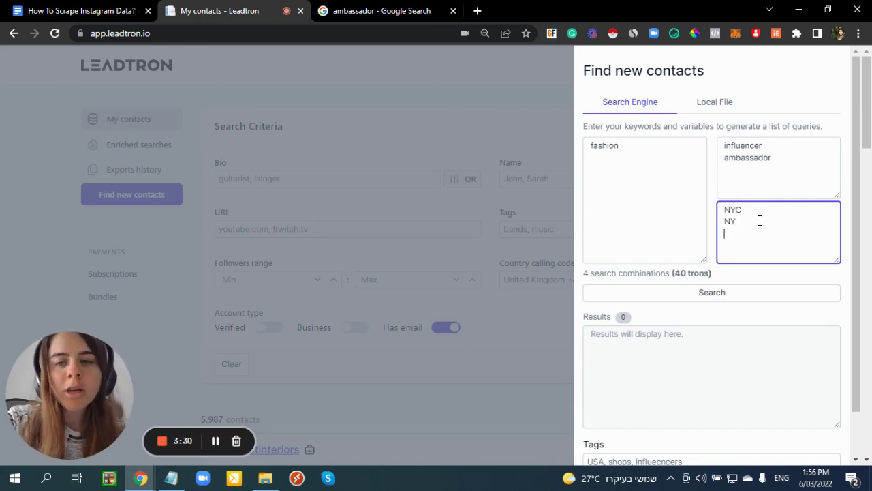
{"action": "type", "text": "Ney"}
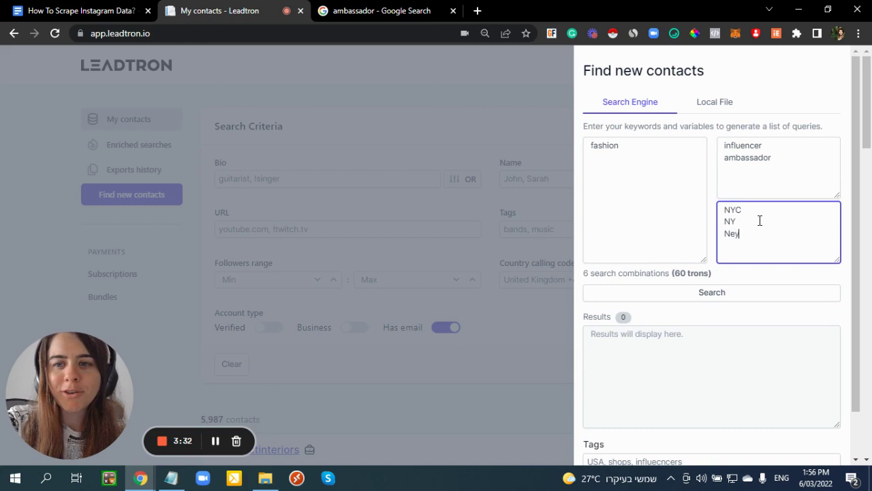
{"action": "type", "text": " Y"}
{"action": "key", "text": "BackSpace"}
{"action": "key", "text": "BackSpace"}
{"action": "key", "text": "BackSpace"}
{"action": "type", "text": "w York"}
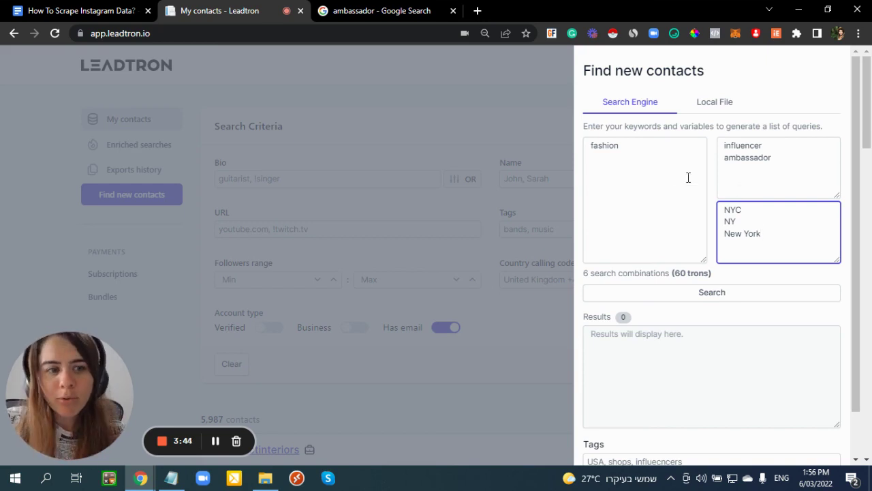
Point out the fashion keyword, the influencer/ambassador variables and the NY and New York locations.
{"action": "left_click", "coordinate": [607, 146]}
{"action": "left_click", "coordinate": [727, 147]}
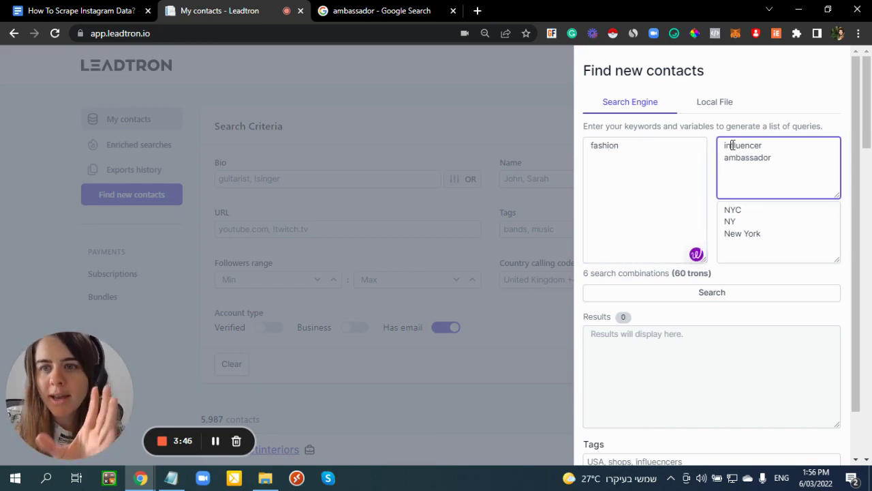
{"action": "left_click", "coordinate": [740, 214]}
{"action": "double_click", "coordinate": [738, 220]}
{"action": "left_click", "coordinate": [740, 158]}
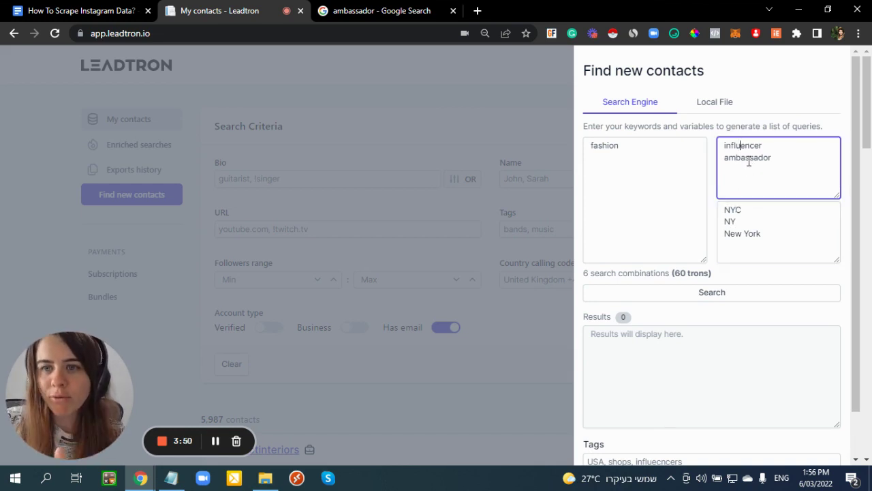
{"action": "left_click", "coordinate": [743, 219]}
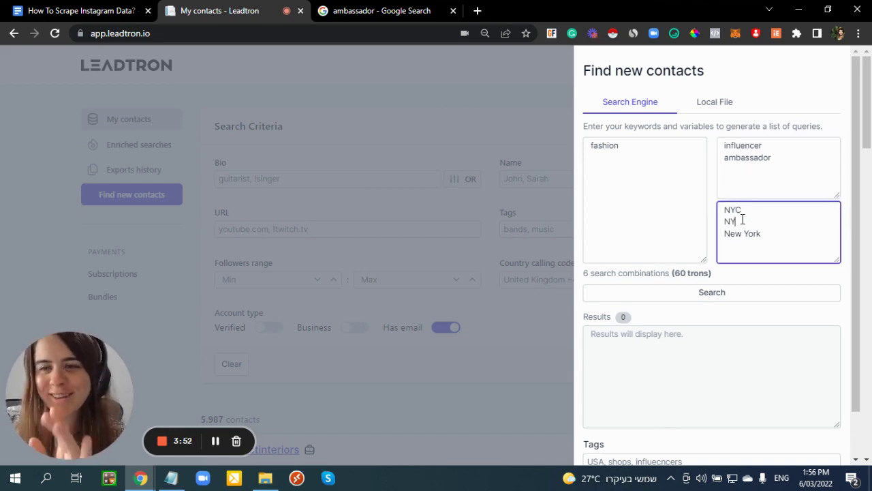
{"action": "left_click", "coordinate": [744, 233]}
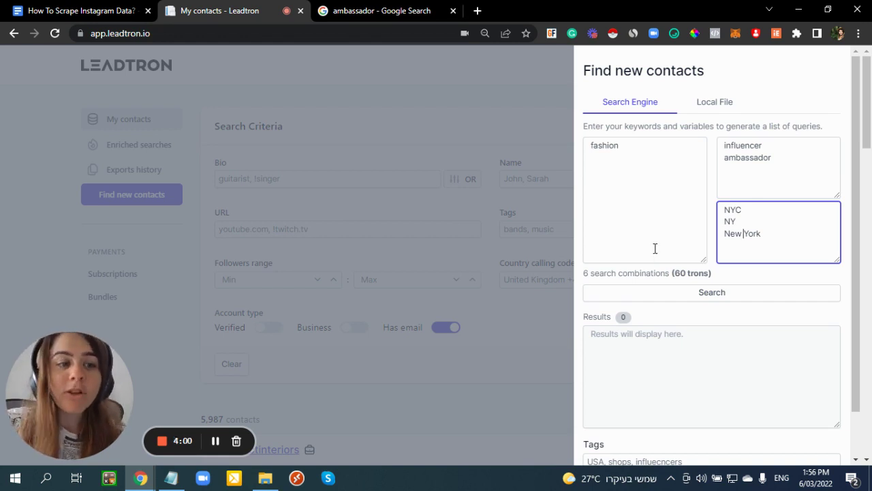
Run the 6-combination search, tag the 1,496 usernames fashion, and submit them for enrichment.
{"action": "left_click", "coordinate": [676, 303]}
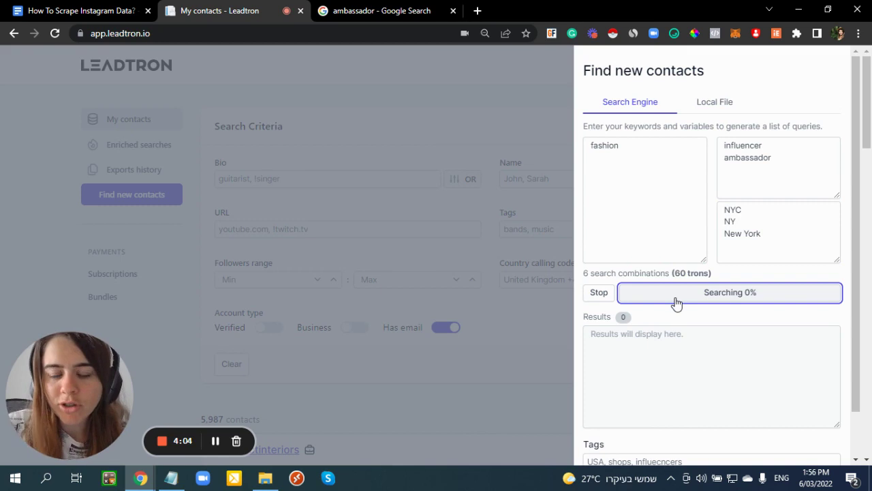
{"action": "scroll", "coordinate": [676, 303], "scroll_direction": "down", "scroll_amount": 1}
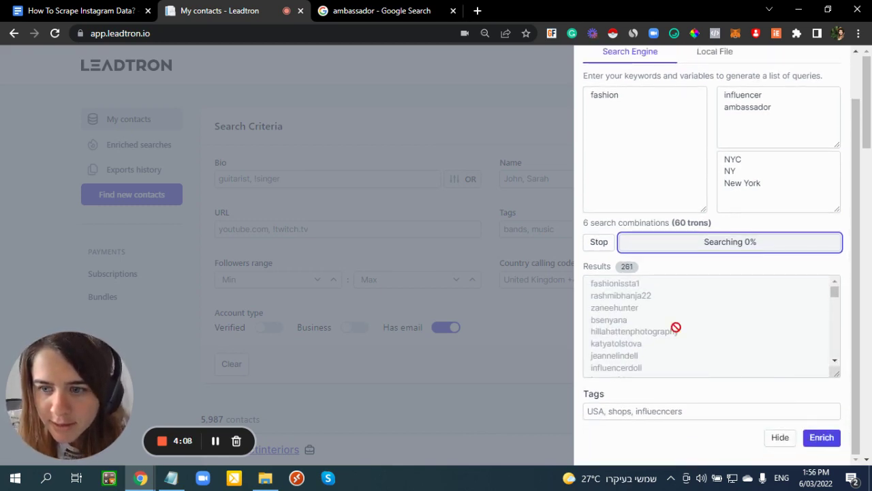
{"action": "left_click", "coordinate": [602, 414]}
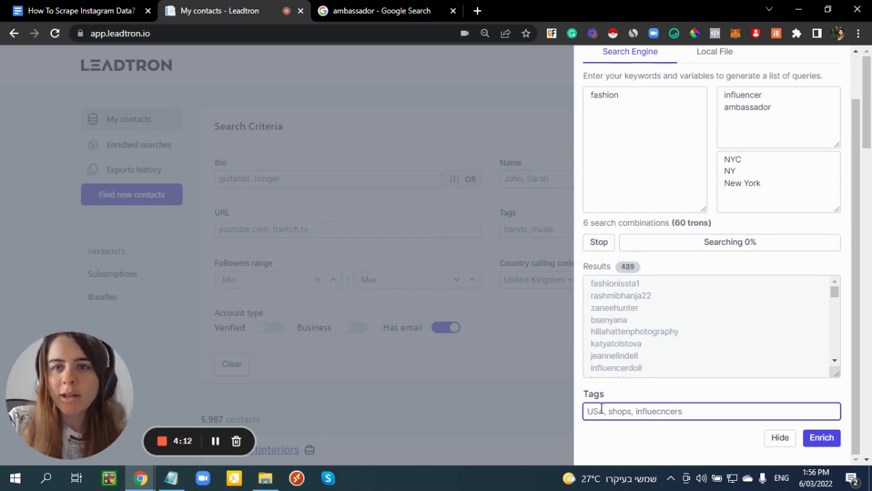
{"action": "type", "text": "fashion"}
{"action": "key", "text": "Return"}
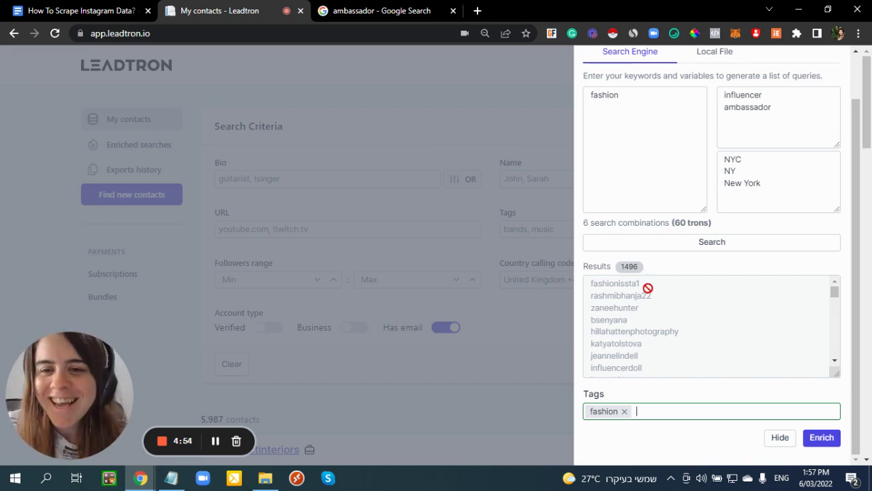
{"action": "scroll", "coordinate": [675, 353], "scroll_direction": "down", "scroll_amount": 2}
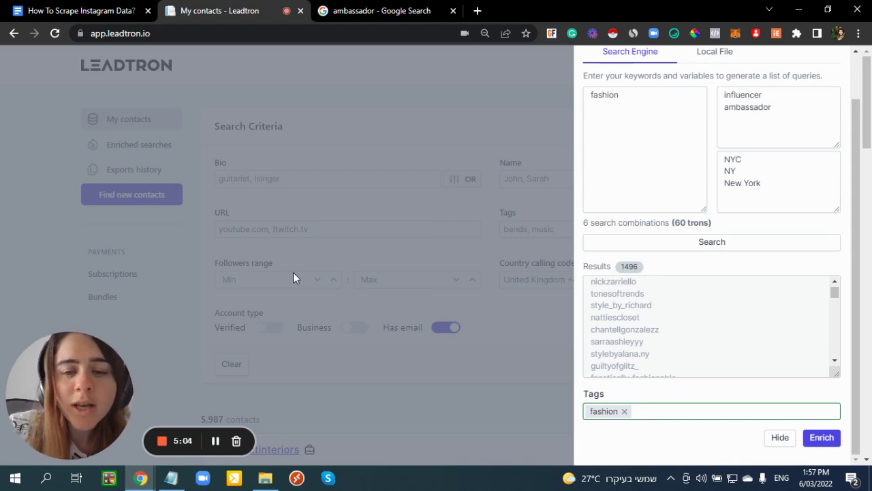
{"action": "left_click", "coordinate": [827, 439]}
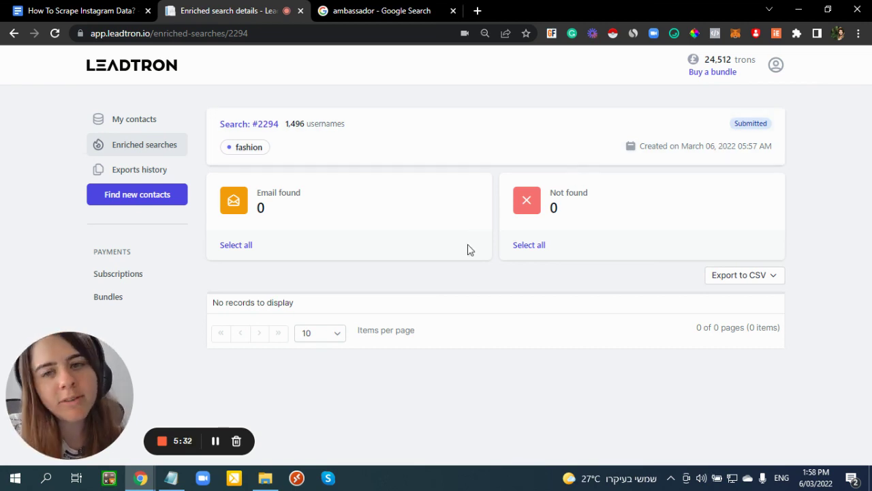
Check Enriched searches and Exports history, then open completed fashion search #2294 (885 emails found).
{"action": "left_click", "coordinate": [214, 441]}
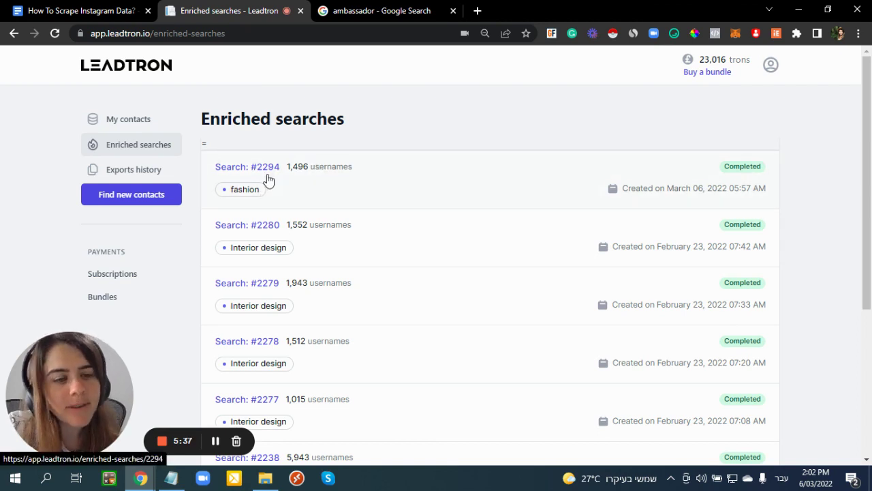
{"action": "left_click", "coordinate": [140, 172]}
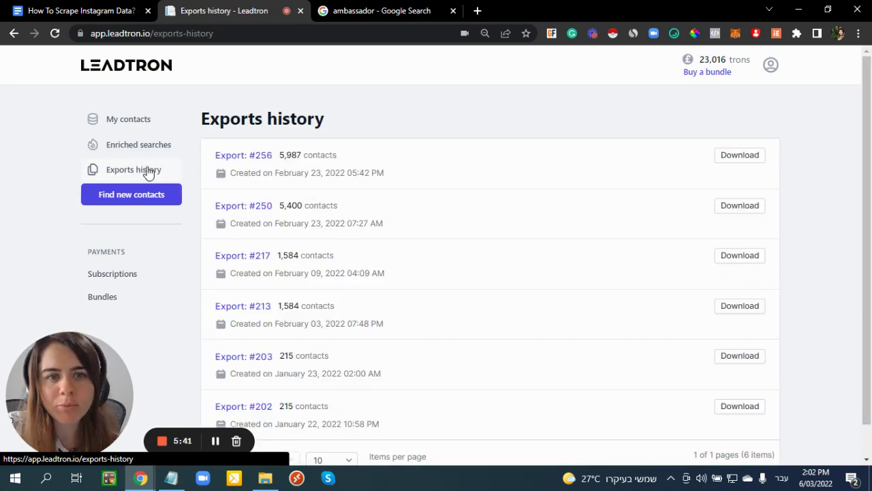
{"action": "left_click", "coordinate": [140, 145]}
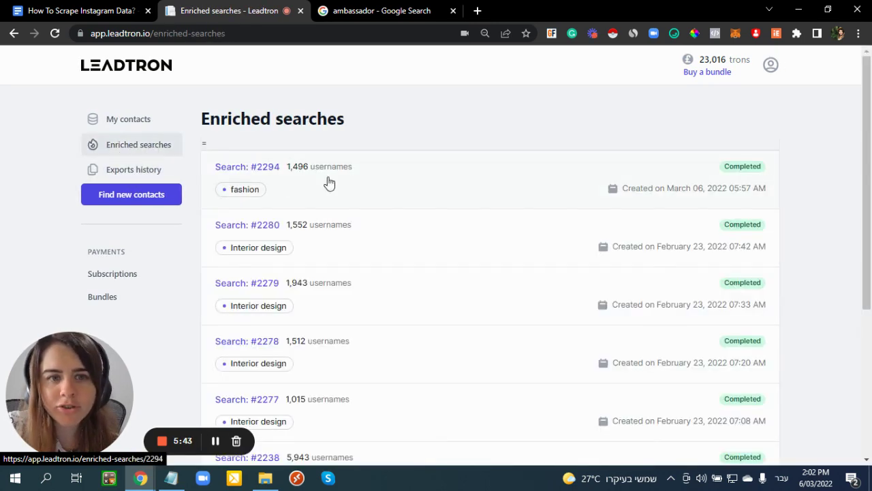
{"action": "left_click", "coordinate": [321, 177]}
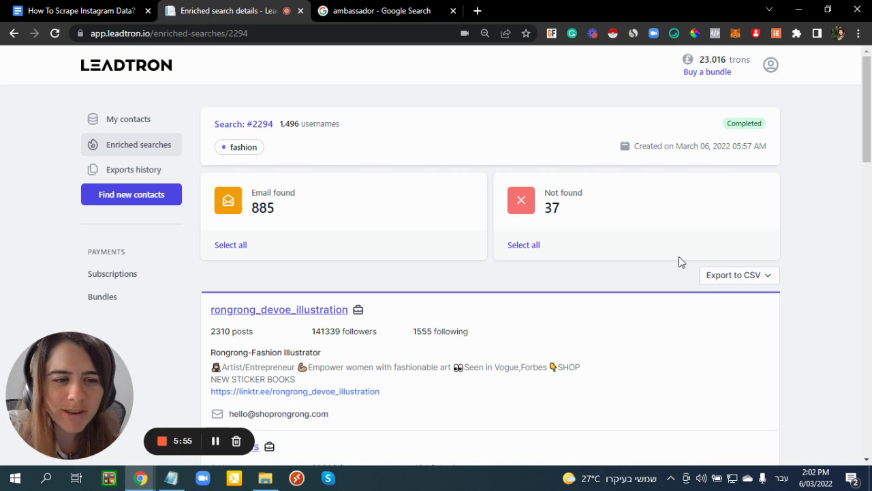
On My contacts, set fashion as the tag filter.
{"action": "left_click", "coordinate": [138, 124]}
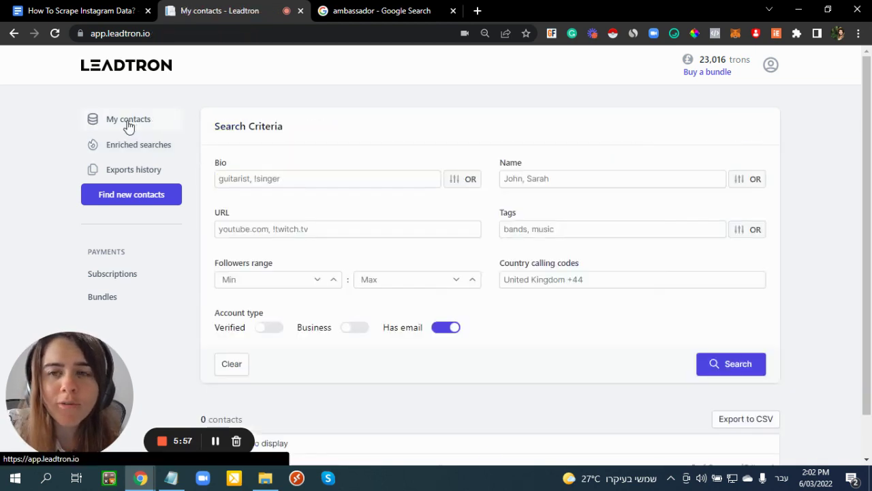
{"action": "left_click", "coordinate": [512, 232]}
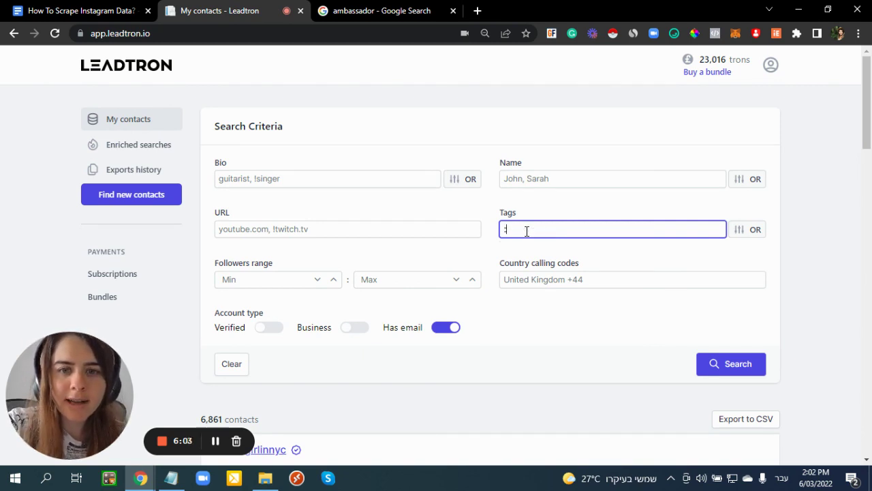
{"action": "type", "text": "fas"}
{"action": "type", "text": "hio"}
{"action": "key", "text": "Escape"}
{"action": "left_click", "coordinate": [565, 236]}
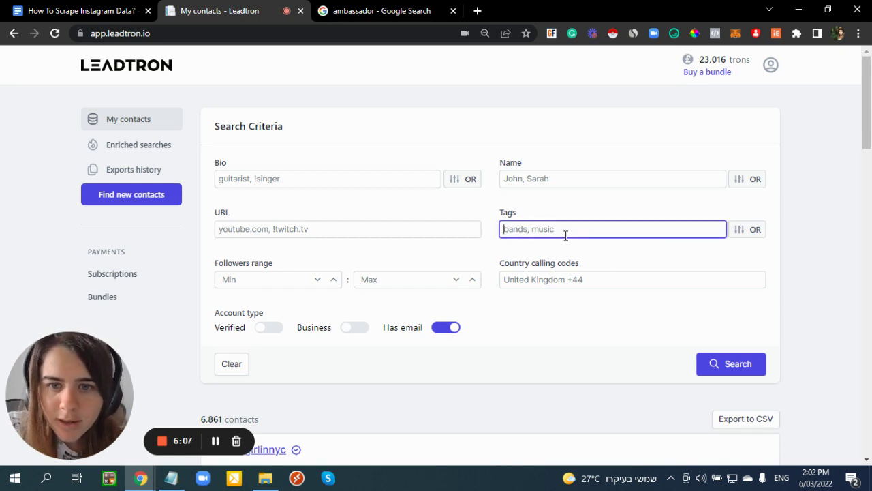
{"action": "type", "text": "fashion"}
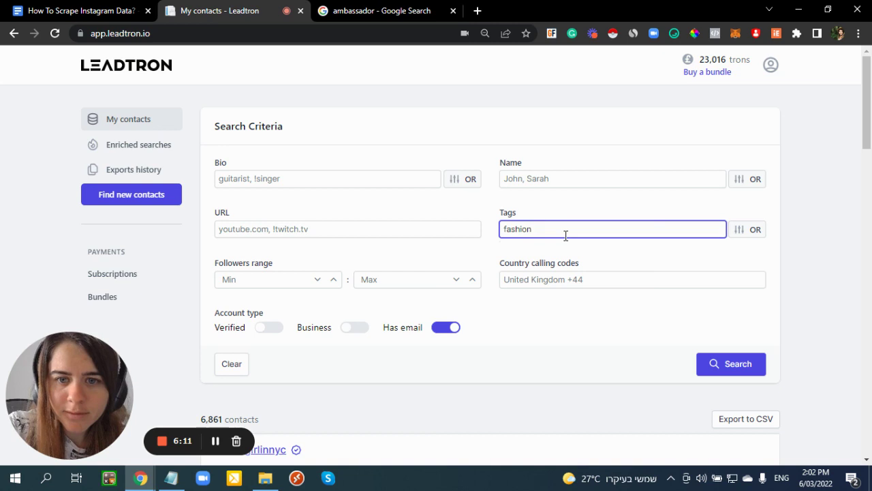
{"action": "key", "text": "Return"}
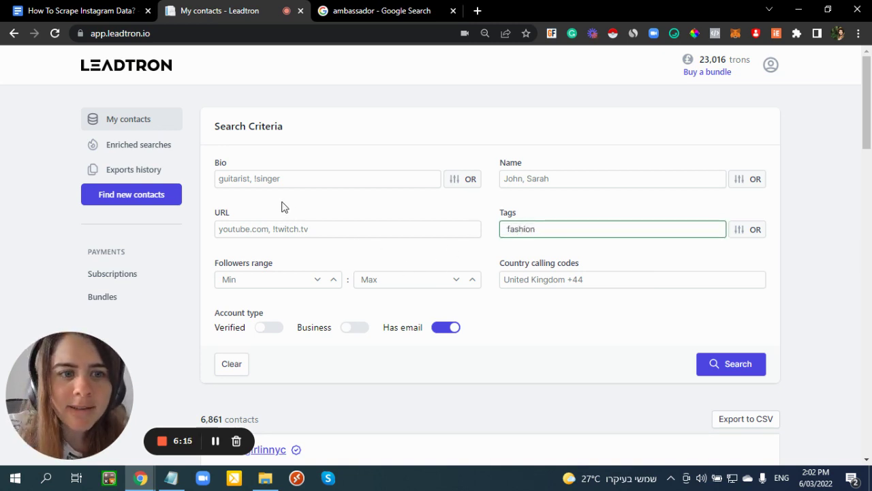
Turn off the Has email filter and search, listing 1,462 contacts.
{"action": "scroll", "coordinate": [308, 255], "scroll_direction": "down", "scroll_amount": 1}
{"action": "left_click", "coordinate": [432, 264]}
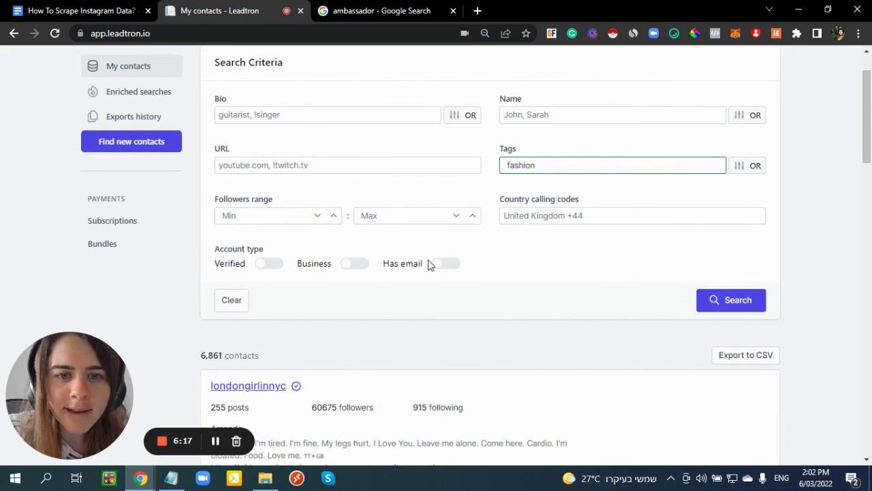
{"action": "scroll", "coordinate": [444, 265], "scroll_direction": "up", "scroll_amount": 1}
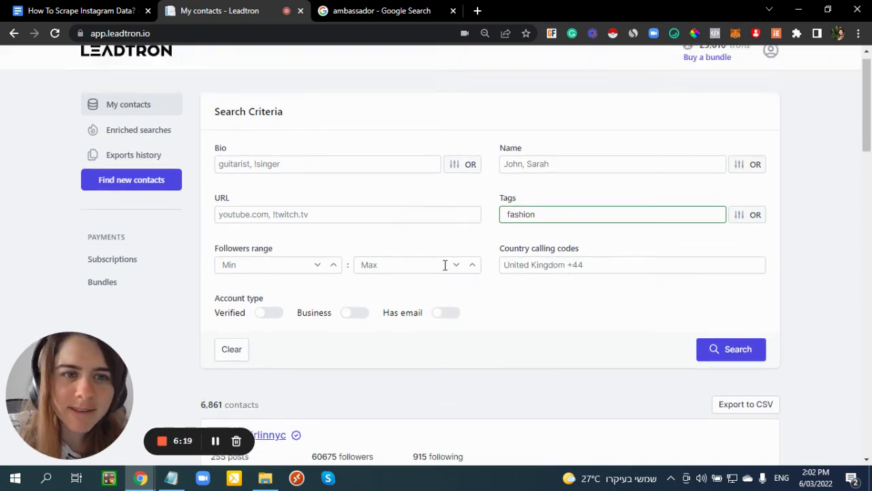
{"action": "scroll", "coordinate": [686, 318], "scroll_direction": "down", "scroll_amount": 1}
{"action": "left_click", "coordinate": [709, 311]}
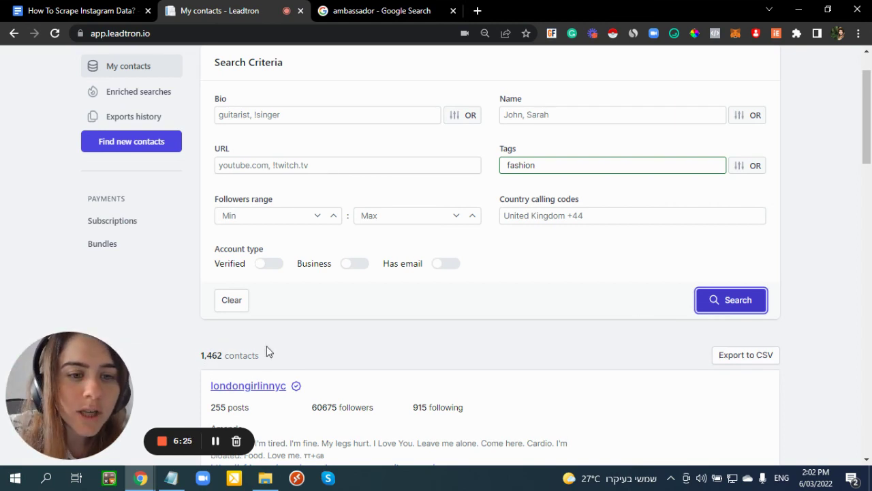
{"action": "scroll", "coordinate": [266, 352], "scroll_direction": "down", "scroll_amount": 3}
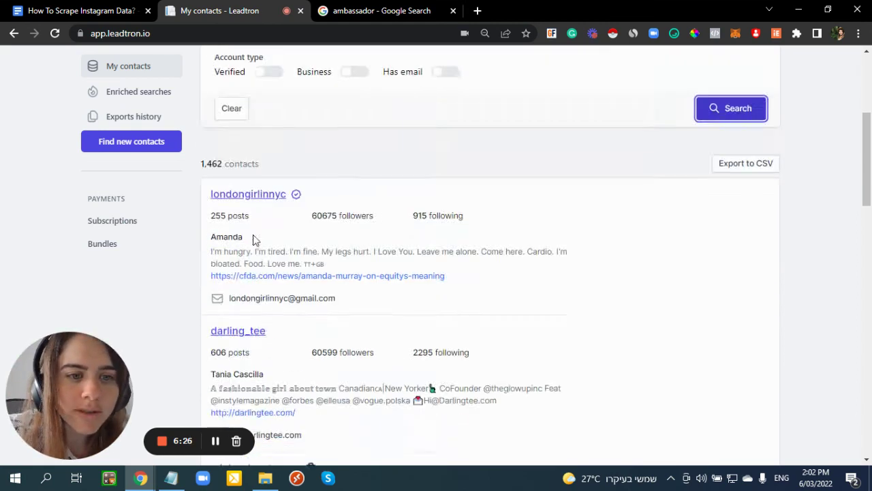
Open the top contact's Instagram profile (255 posts, 915 following), close Google Search, return to Leadtron.
{"action": "left_click", "coordinate": [232, 197]}
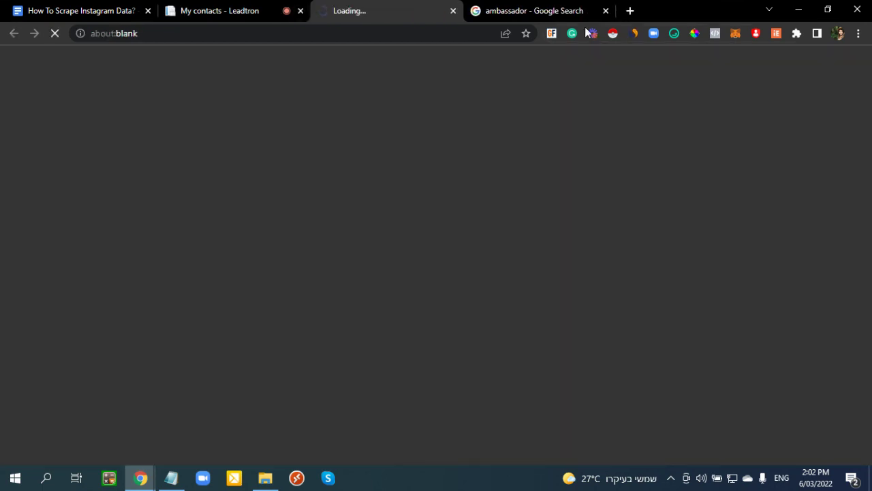
{"action": "left_click", "coordinate": [586, 11]}
{"action": "left_click", "coordinate": [605, 11]}
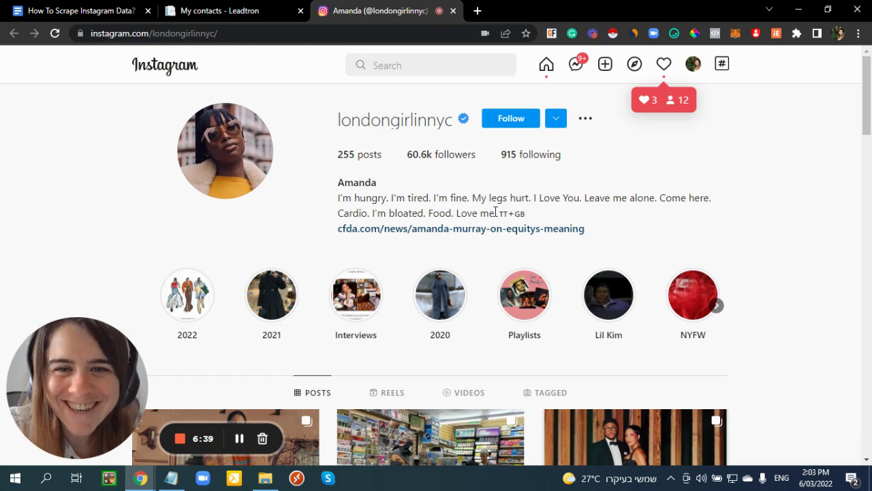
{"action": "scroll", "coordinate": [495, 212], "scroll_direction": "down", "scroll_amount": 3}
{"action": "left_click", "coordinate": [236, 10]}
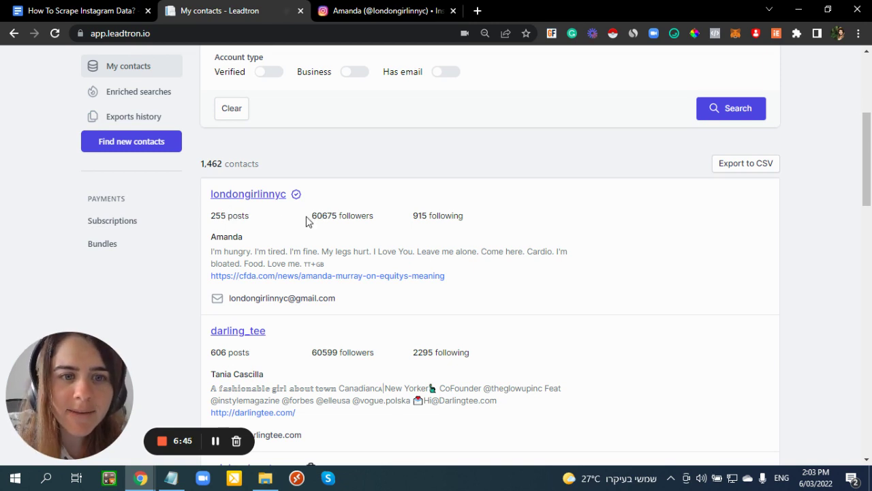
{"action": "left_click_drag", "start_coordinate": [252, 237], "coordinate": [334, 263]}
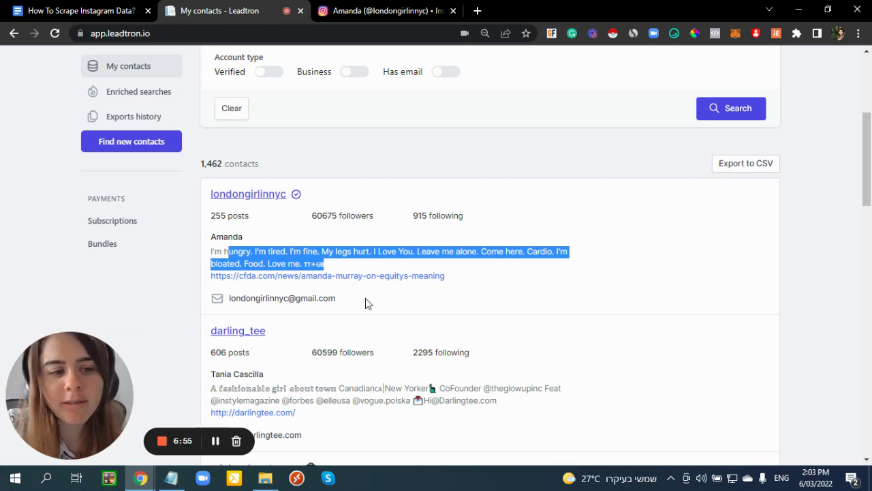
{"action": "scroll", "coordinate": [365, 303], "scroll_direction": "down", "scroll_amount": 5}
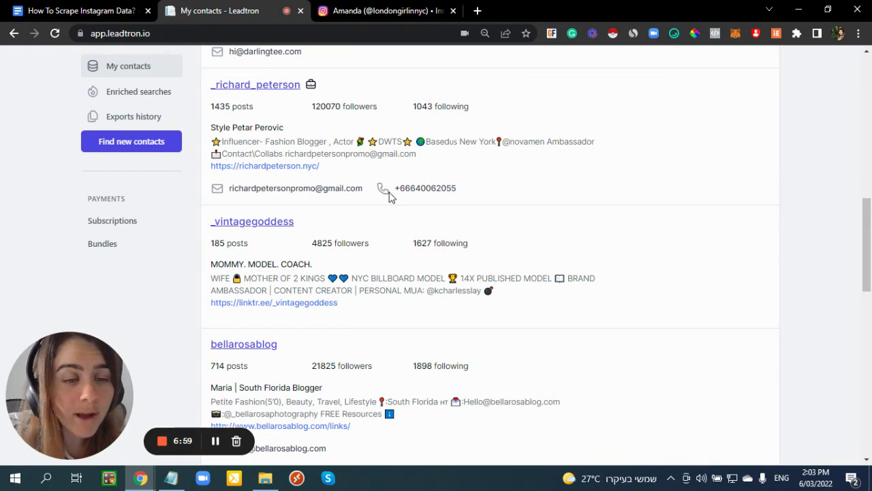
{"action": "scroll", "coordinate": [400, 312], "scroll_direction": "up", "scroll_amount": 4}
{"action": "scroll", "coordinate": [400, 312], "scroll_direction": "up", "scroll_amount": 4}
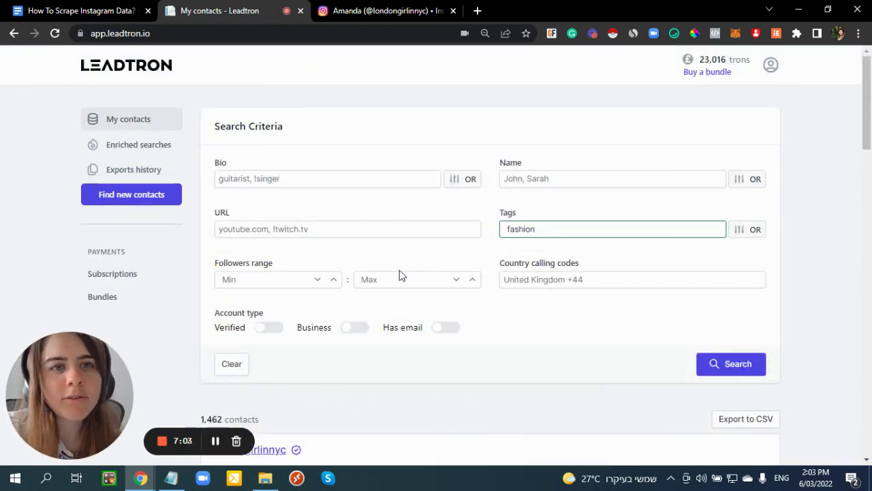
Limit the fashion contacts to 1,000–100,000 followers, leaving 1,092 results.
{"action": "left_click", "coordinate": [264, 286]}
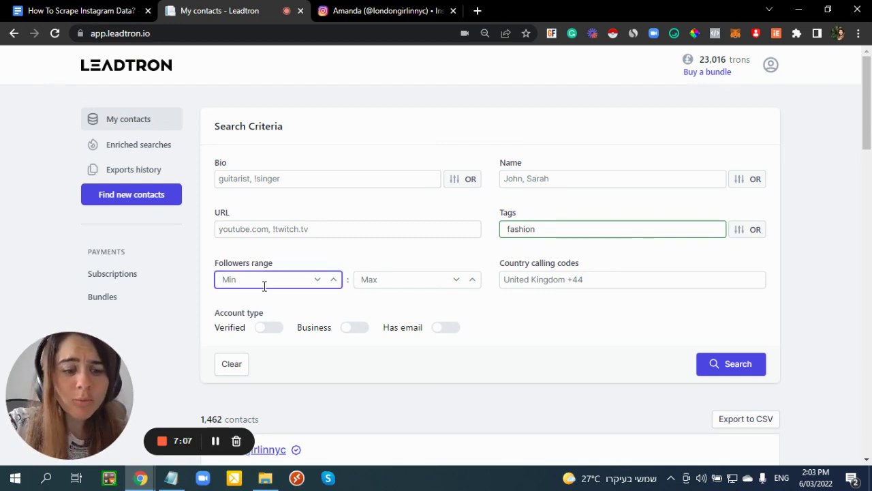
{"action": "type", "text": "1000"}
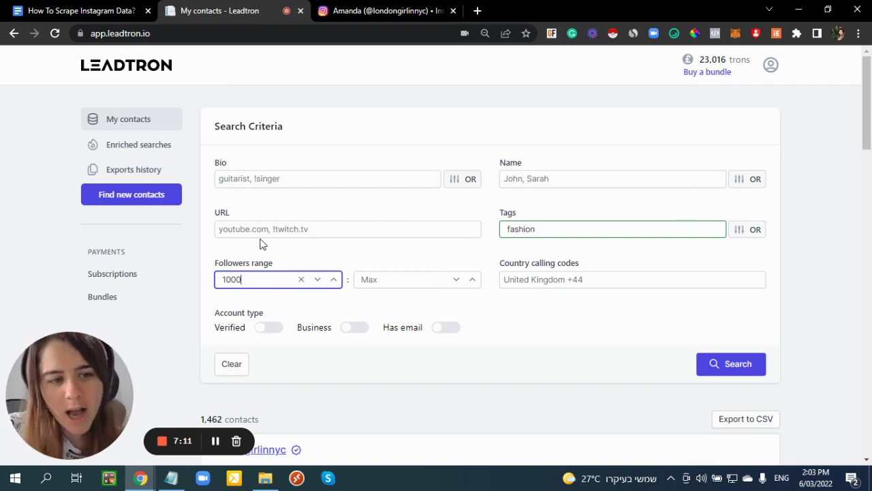
{"action": "left_click", "coordinate": [705, 364]}
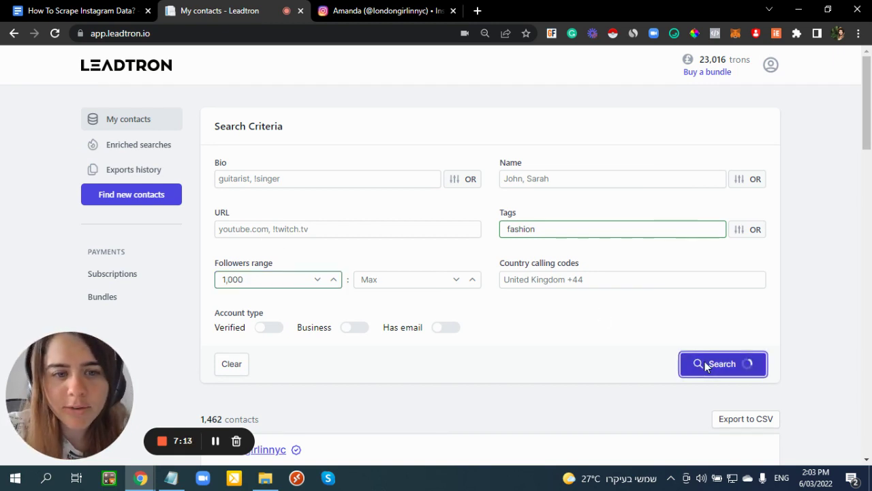
{"action": "scroll", "coordinate": [438, 195], "scroll_direction": "down", "scroll_amount": 2}
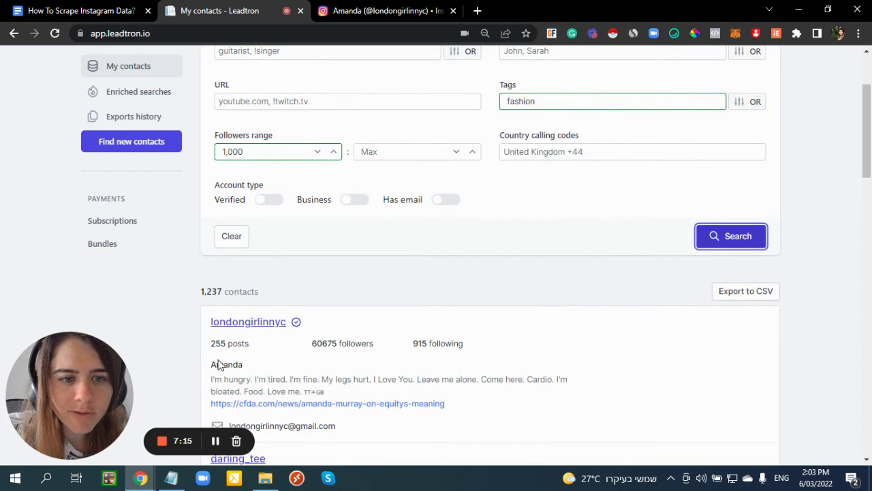
{"action": "left_click", "coordinate": [378, 153]}
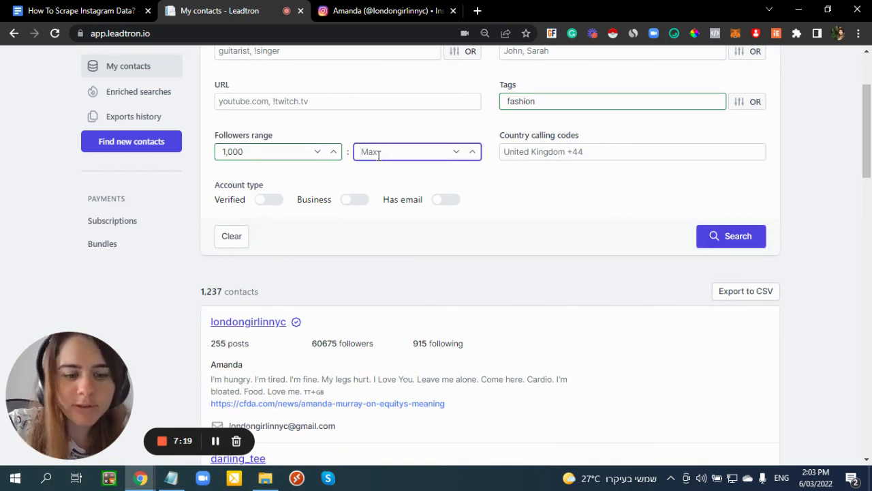
{"action": "type", "text": "1"}
{"action": "key", "text": "BackSpace"}
{"action": "type", "text": "100000"}
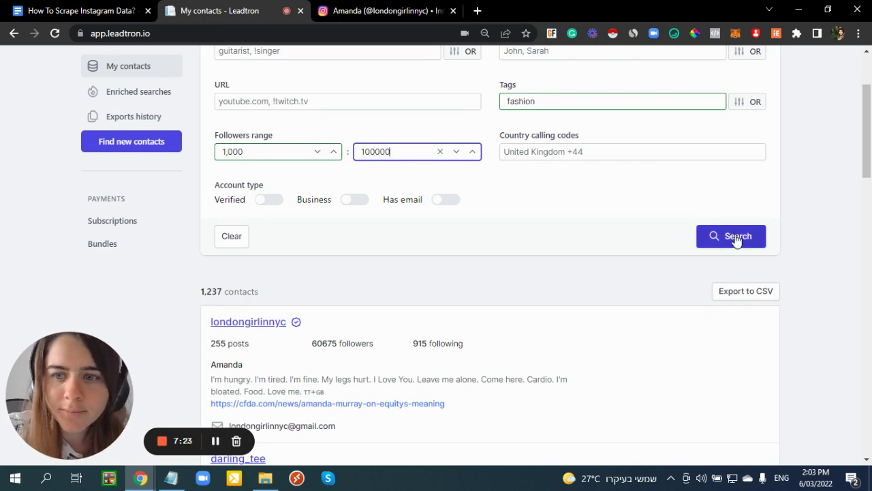
{"action": "left_click", "coordinate": [734, 233]}
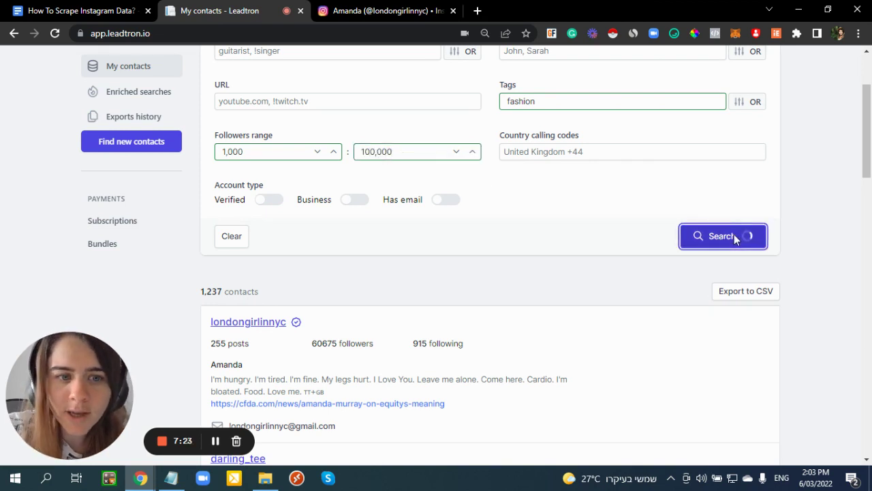
{"action": "scroll", "coordinate": [215, 298], "scroll_direction": "up", "scroll_amount": 3}
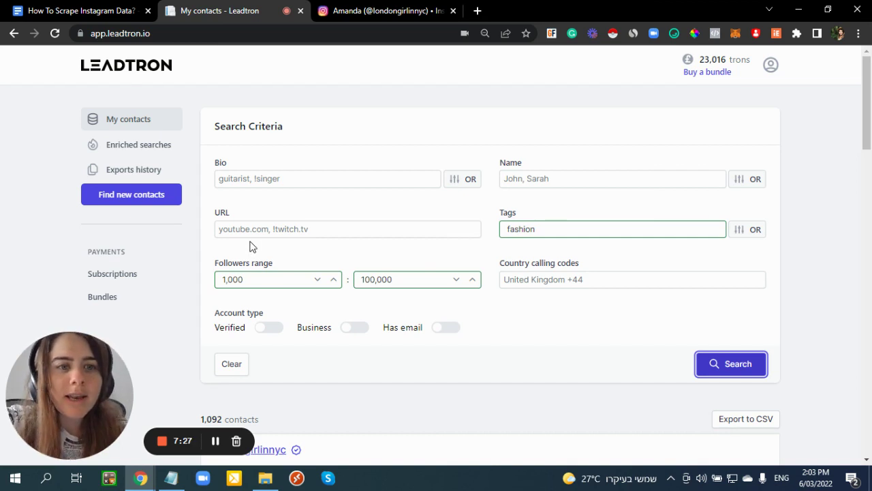
Add the USA - States list as a bio filter and search, cutting results to 62 contacts.
{"action": "left_click", "coordinate": [271, 176]}
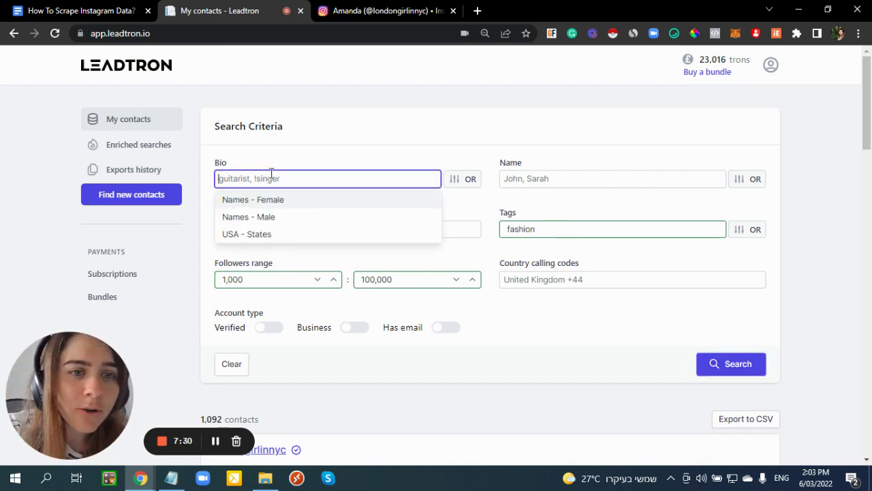
{"action": "left_click", "coordinate": [236, 242]}
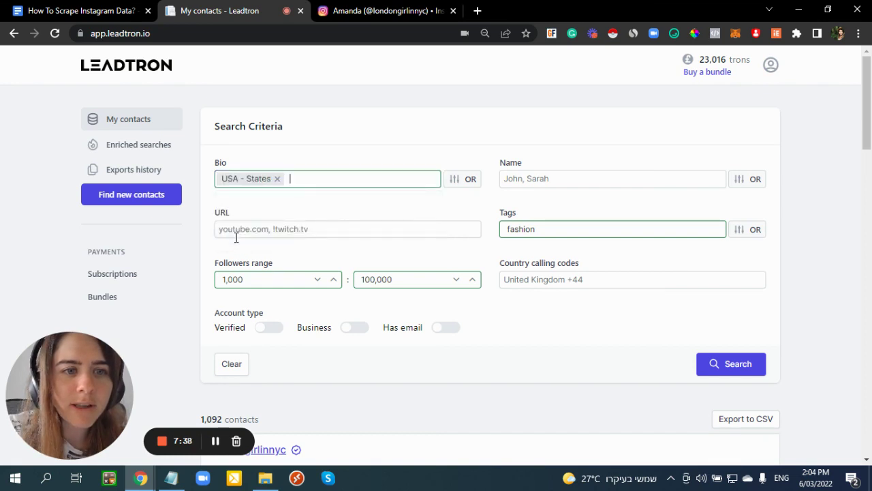
{"action": "left_click", "coordinate": [714, 365]}
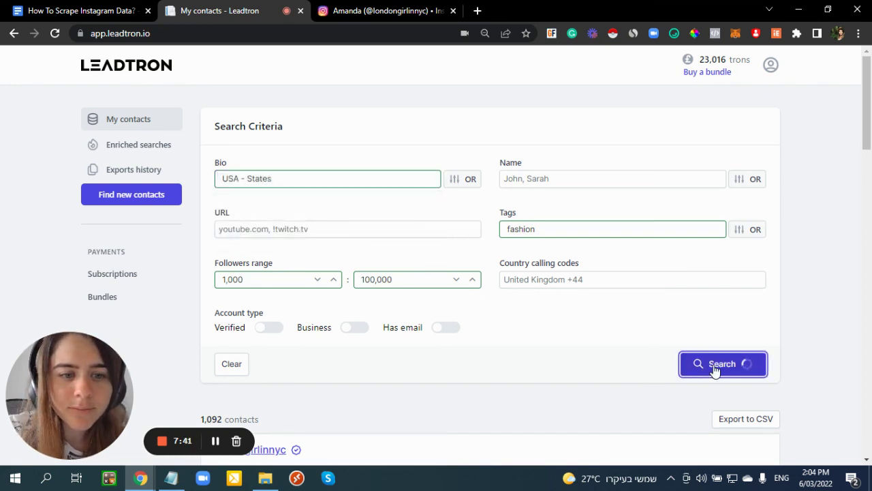
{"action": "scroll", "coordinate": [616, 339], "scroll_direction": "down", "scroll_amount": 1}
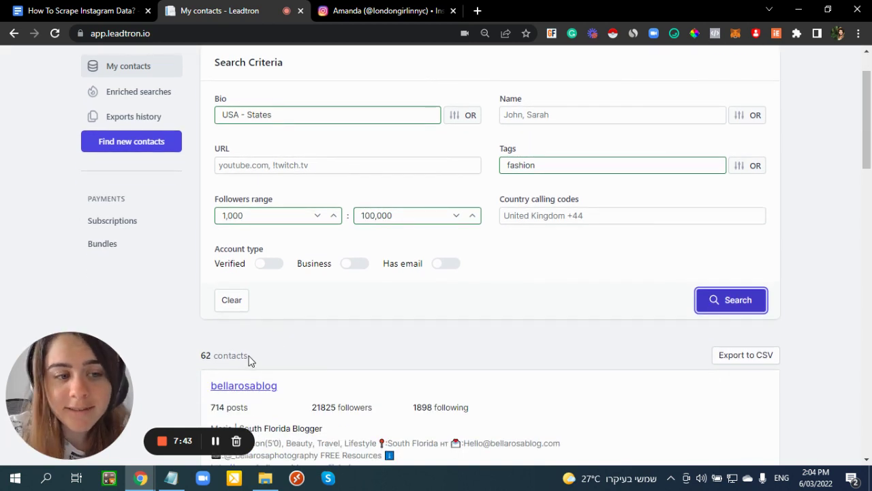
{"action": "scroll", "coordinate": [250, 354], "scroll_direction": "down", "scroll_amount": 1}
{"action": "scroll", "coordinate": [250, 198], "scroll_direction": "down", "scroll_amount": 2}
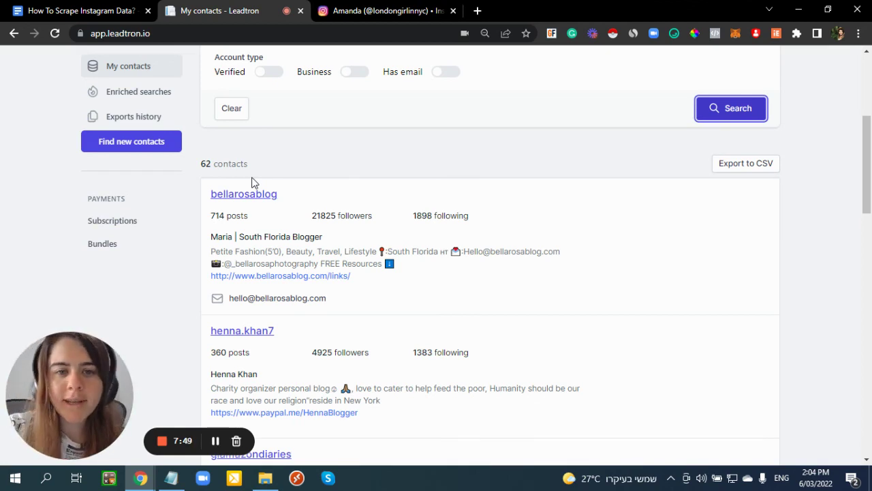
{"action": "scroll", "coordinate": [421, 254], "scroll_direction": "down", "scroll_amount": 2}
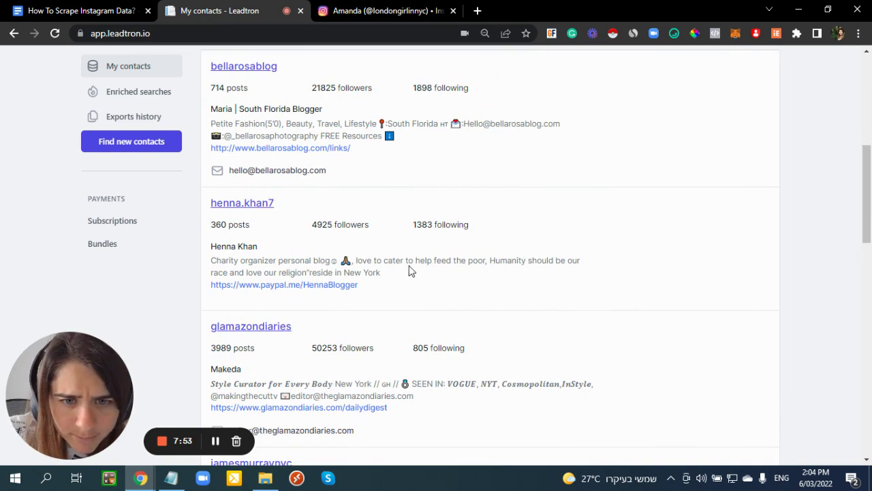
{"action": "scroll", "coordinate": [356, 274], "scroll_direction": "down", "scroll_amount": 1}
{"action": "scroll", "coordinate": [368, 298], "scroll_direction": "up", "scroll_amount": 6}
{"action": "left_click", "coordinate": [292, 179]}
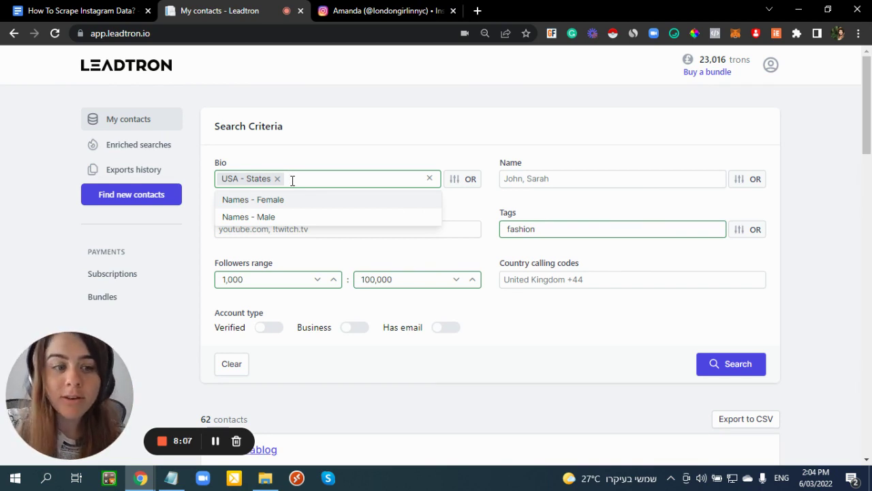
Replace the USA - States bio filter with 'dress' and search, leaving 7 contacts.
{"action": "key", "text": "BackSpace"}
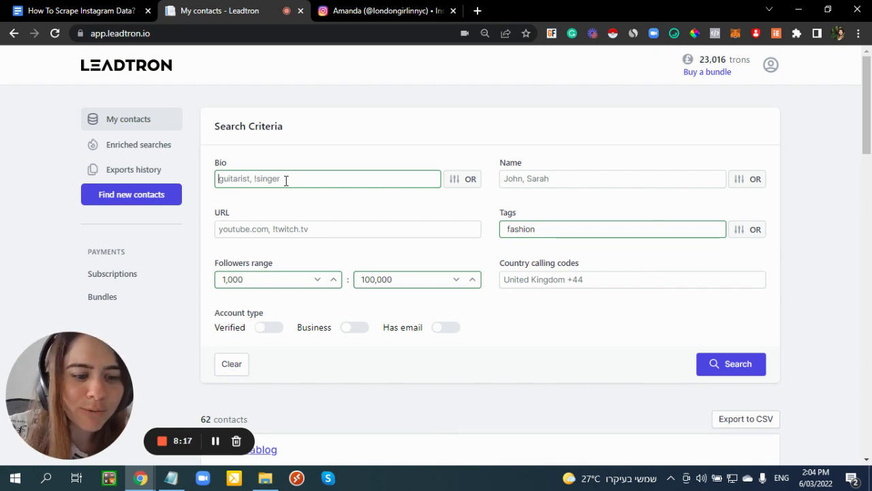
{"action": "type", "text": "dress"}
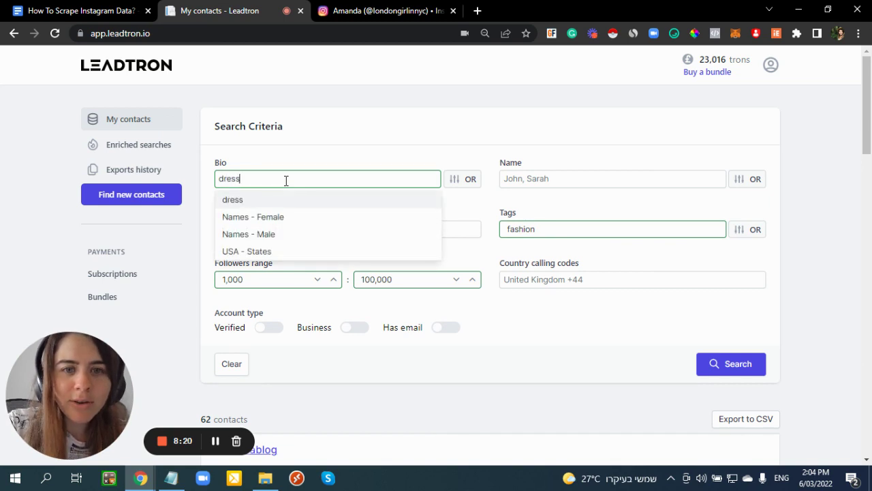
{"action": "key", "text": "Return"}
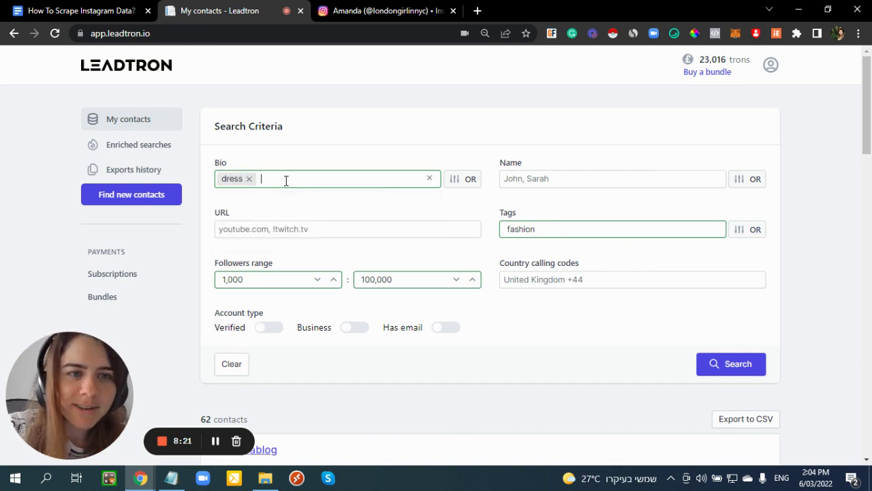
{"action": "left_click", "coordinate": [698, 358]}
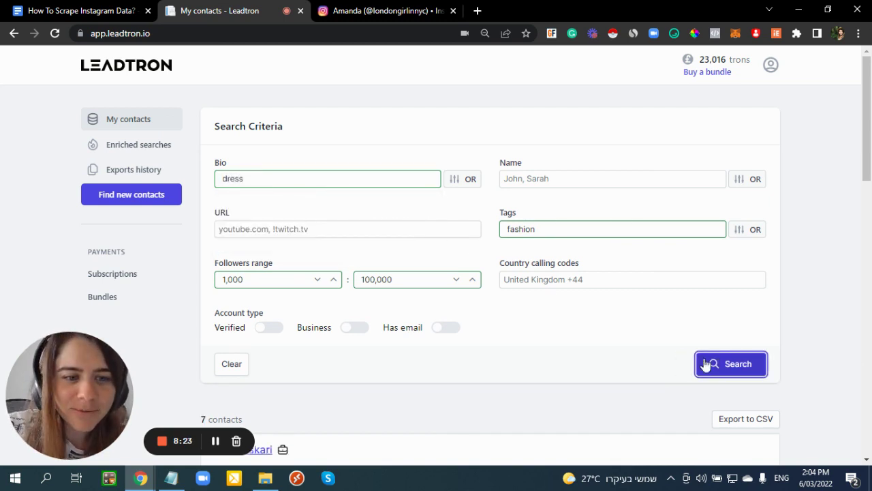
{"action": "scroll", "coordinate": [269, 389], "scroll_direction": "down", "scroll_amount": 1}
{"action": "scroll", "coordinate": [297, 326], "scroll_direction": "up", "scroll_amount": 1}
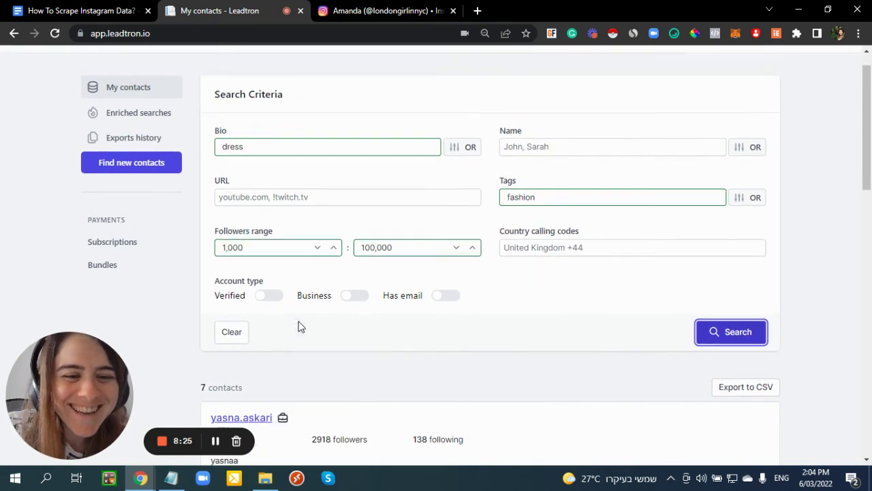
Remove the 'dress' bio filter so the Bio field is empty.
{"action": "left_click", "coordinate": [248, 179]}
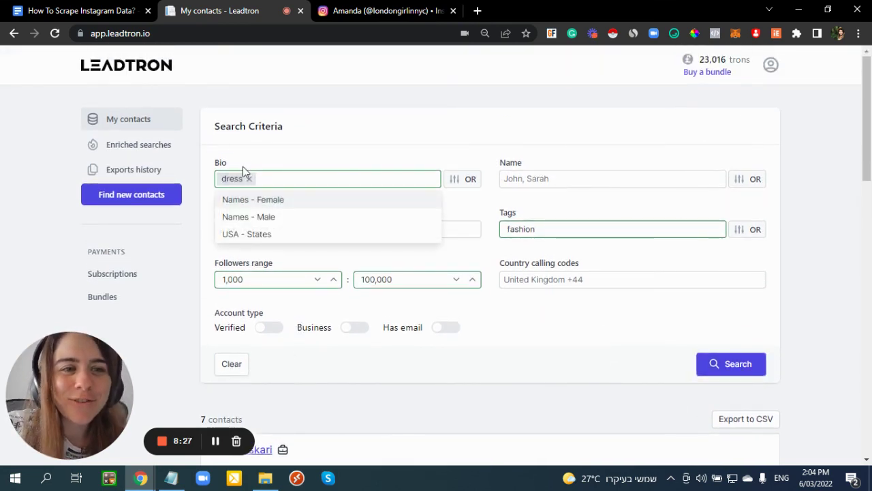
{"action": "left_click", "coordinate": [245, 177]}
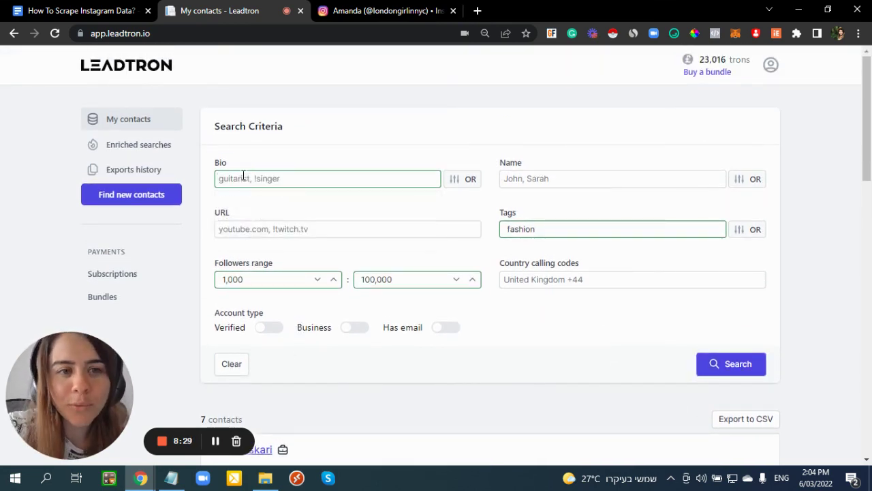
{"action": "left_click", "coordinate": [268, 229]}
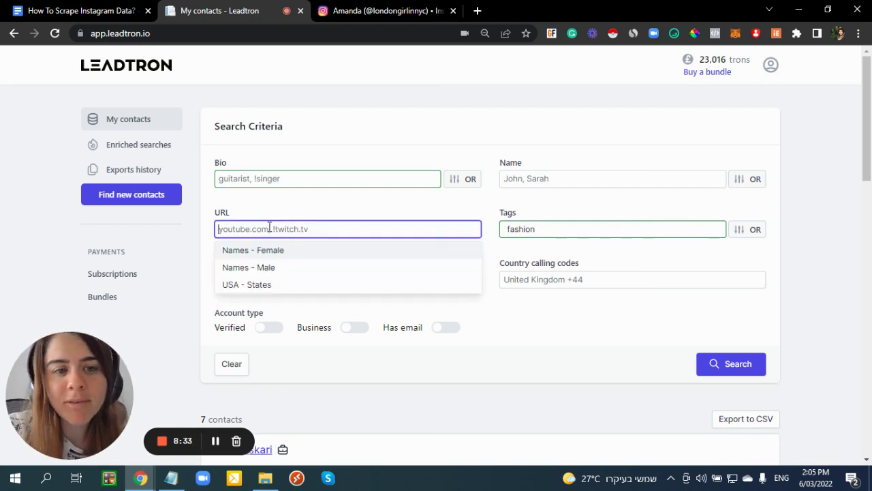
Add 'youtube' as a URL filter and search, returning 39 fashion contacts.
{"action": "type", "text": "youtube"}
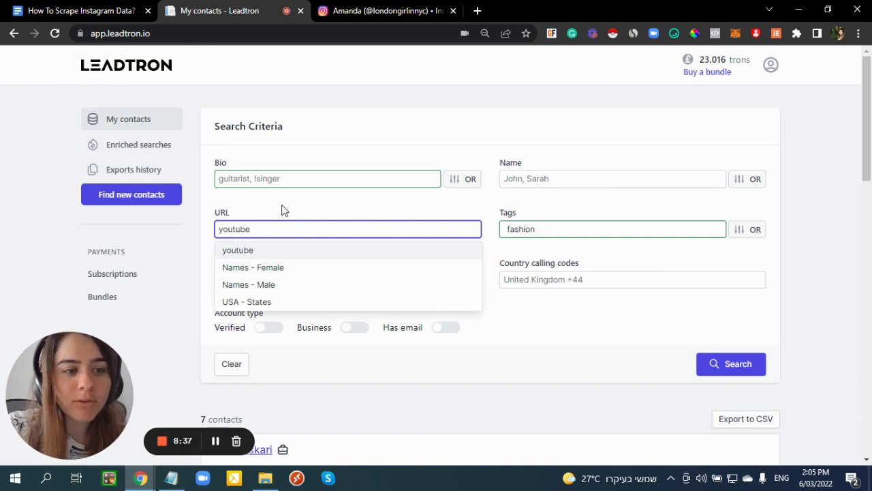
{"action": "left_click", "coordinate": [215, 441]}
{"action": "left_click", "coordinate": [313, 405]}
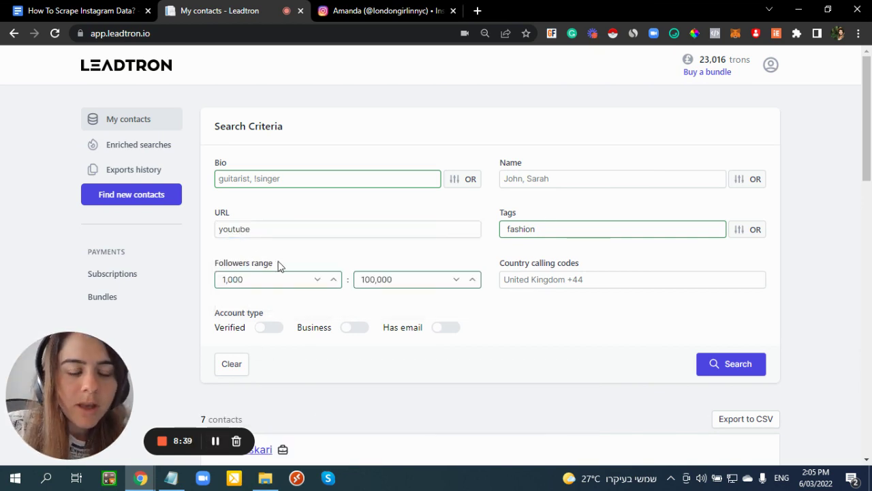
{"action": "left_click", "coordinate": [269, 231]}
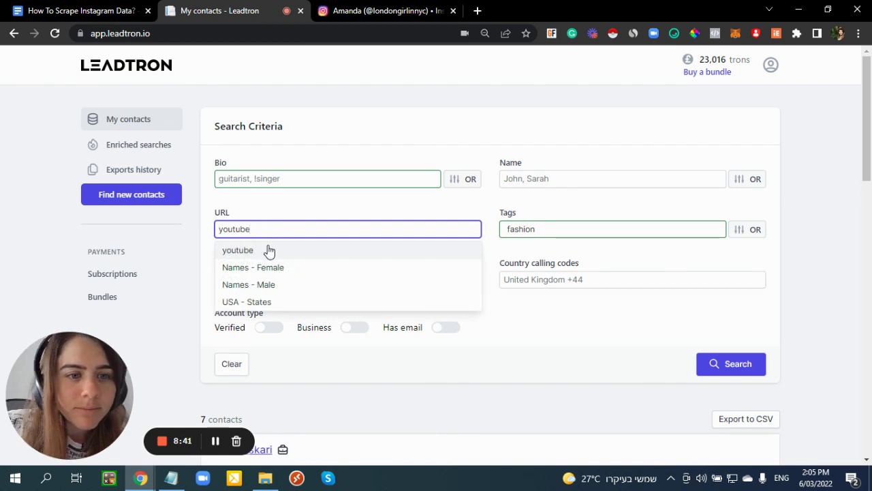
{"action": "left_click", "coordinate": [268, 249]}
{"action": "scroll", "coordinate": [323, 226], "scroll_direction": "down", "scroll_amount": 1}
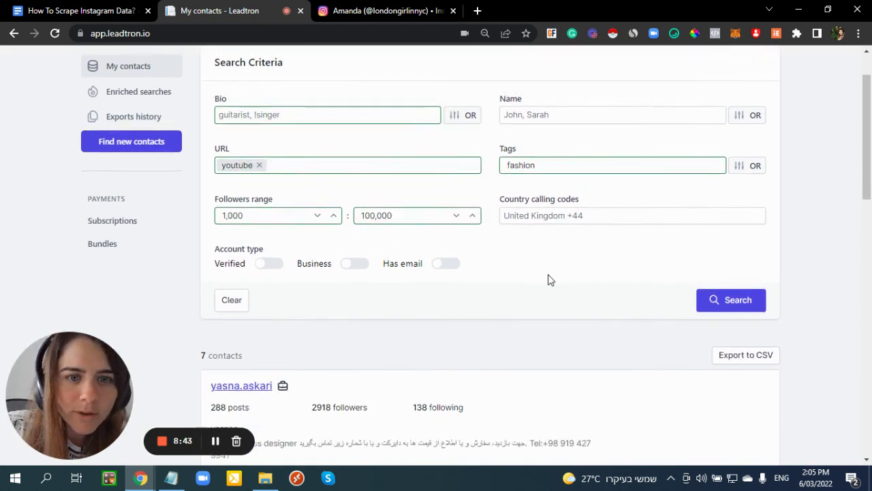
{"action": "left_click", "coordinate": [731, 300]}
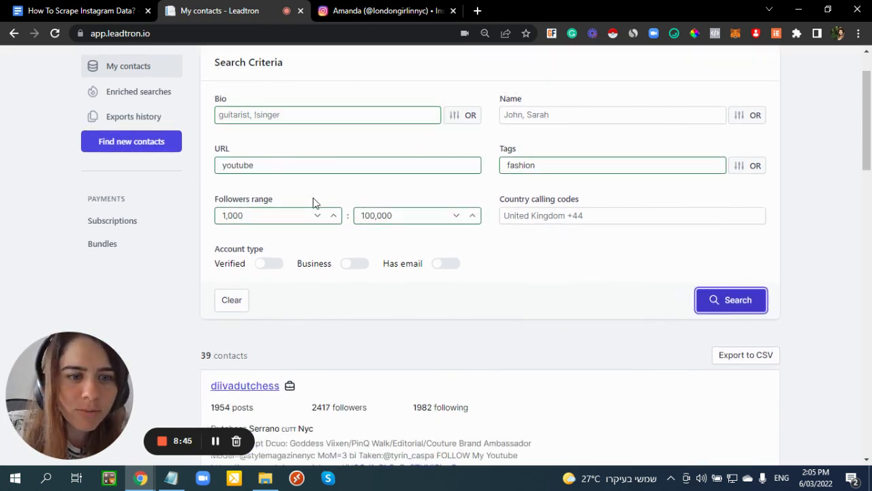
{"action": "scroll", "coordinate": [252, 293], "scroll_direction": "down", "scroll_amount": 5}
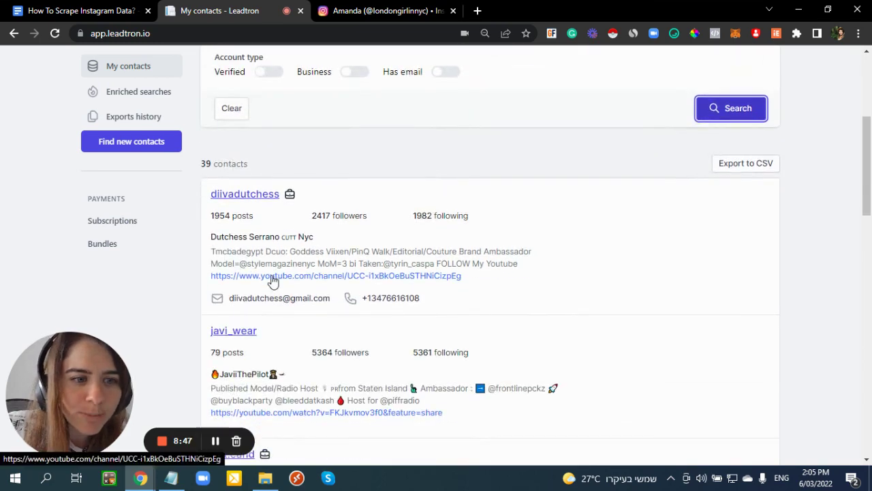
{"action": "scroll", "coordinate": [276, 316], "scroll_direction": "down", "scroll_amount": 2}
{"action": "scroll", "coordinate": [278, 317], "scroll_direction": "up", "scroll_amount": 8}
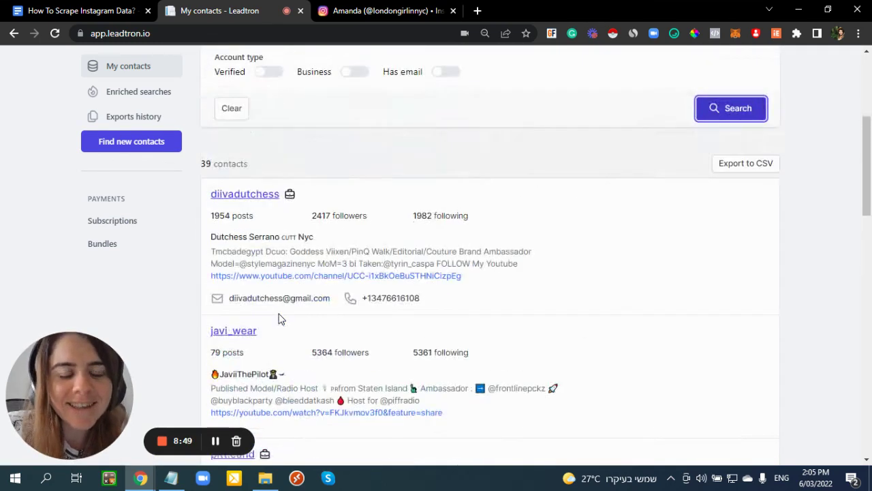
{"action": "left_click", "coordinate": [530, 180]}
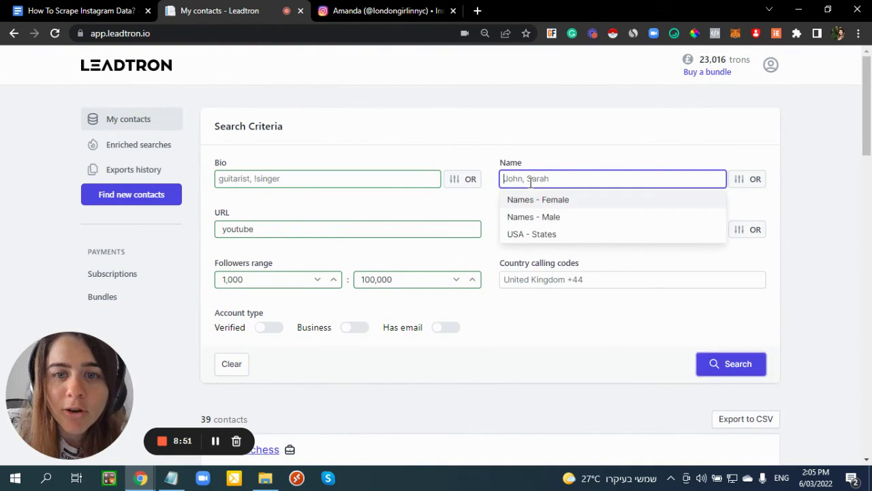
{"action": "left_click", "coordinate": [354, 228]}
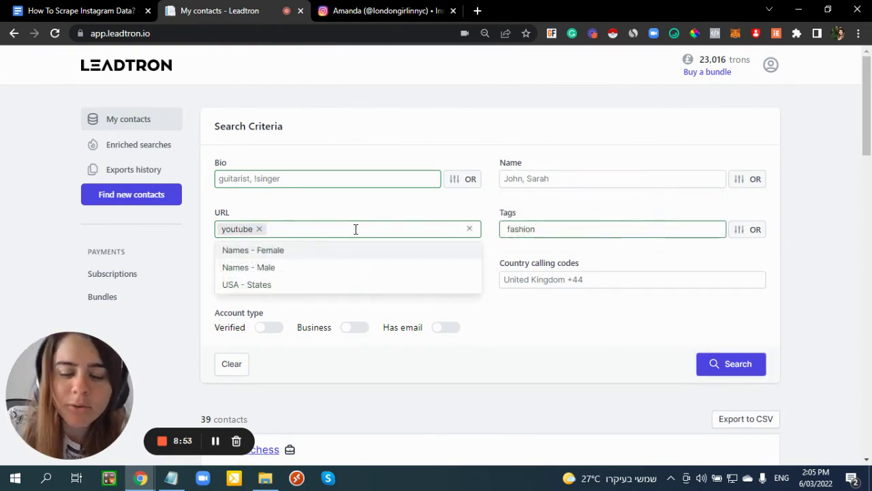
{"action": "key", "text": "BackSpace"}
{"action": "left_click", "coordinate": [568, 180]}
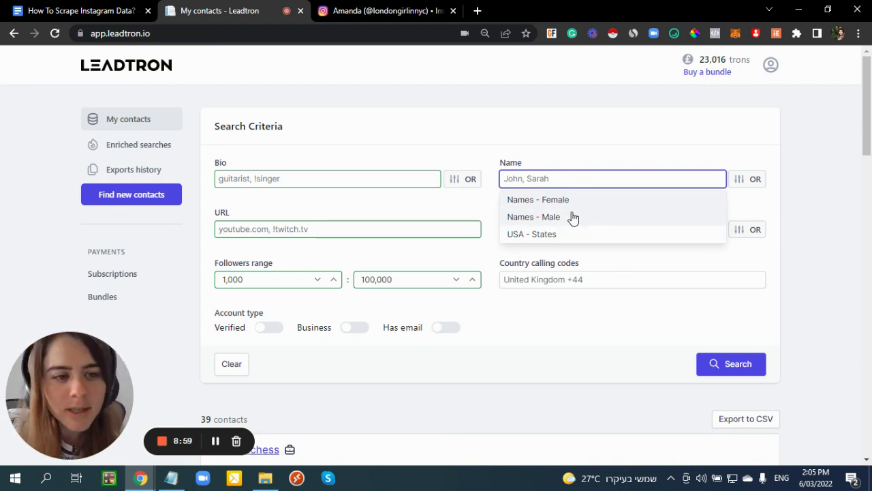
{"action": "left_click", "coordinate": [568, 199]}
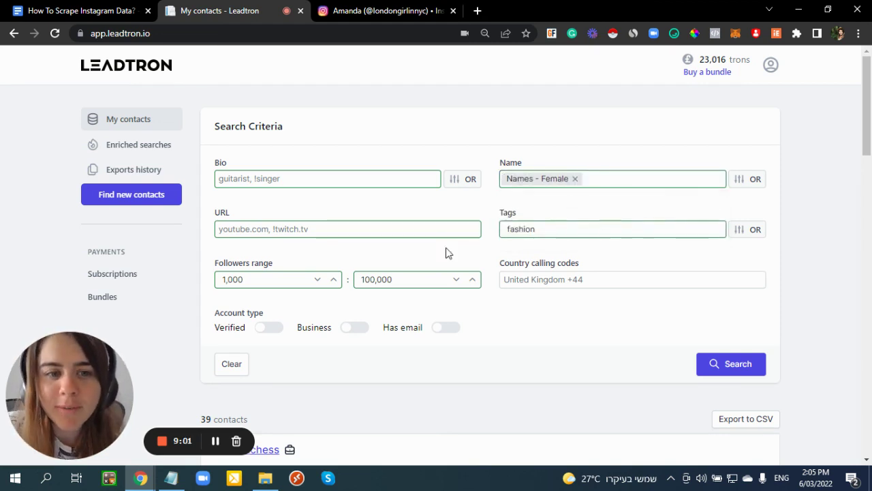
{"action": "left_click", "coordinate": [713, 366]}
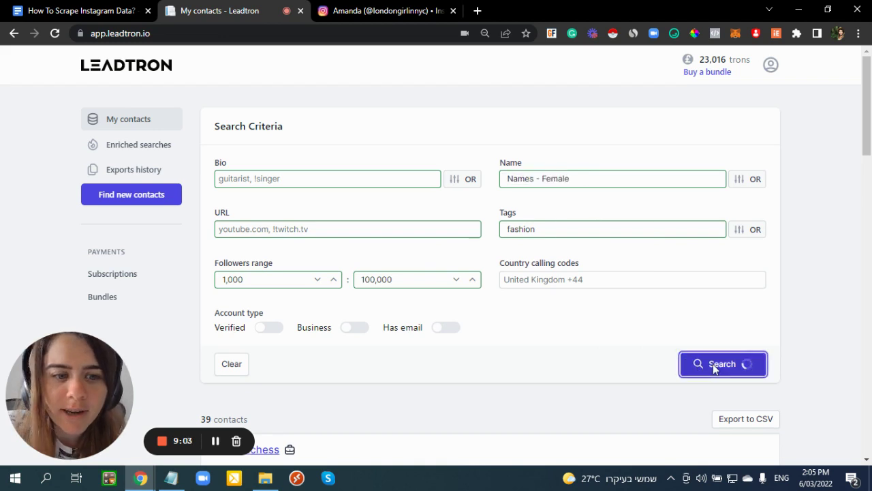
{"action": "scroll", "coordinate": [702, 333], "scroll_direction": "down", "scroll_amount": 2}
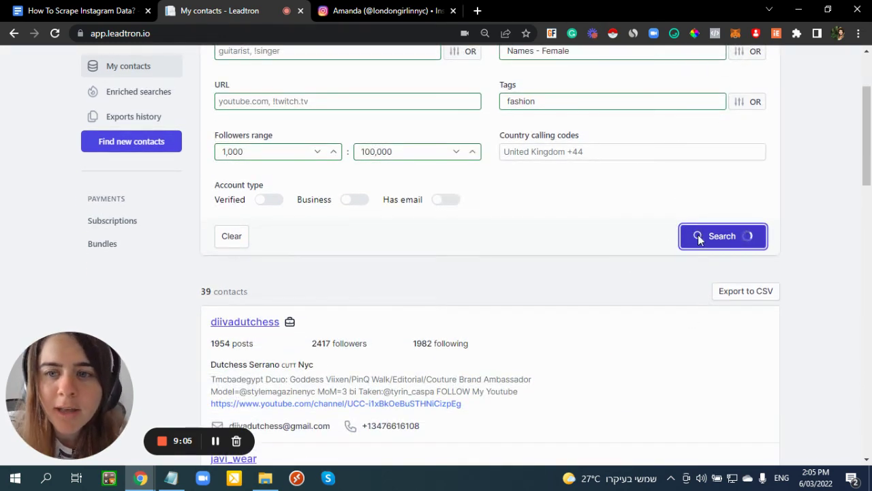
{"action": "scroll", "coordinate": [641, 262], "scroll_direction": "up", "scroll_amount": 2}
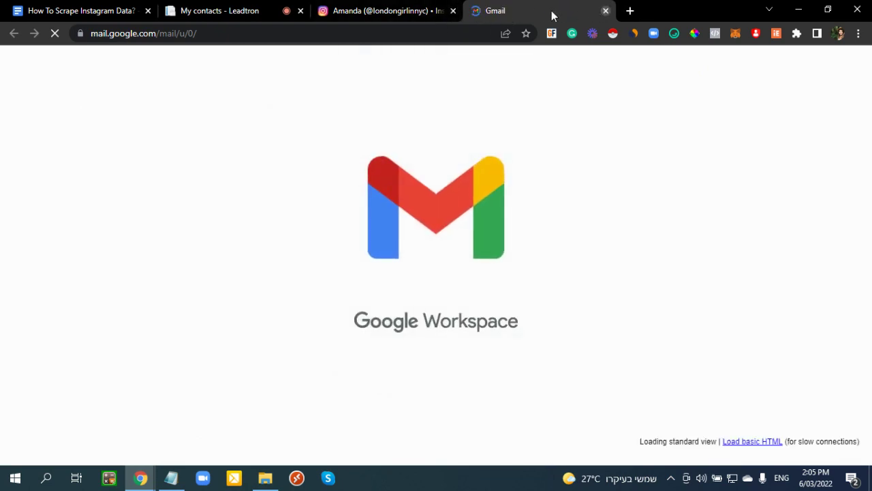
{"action": "key", "text": "ctrl+w"}
{"action": "left_click", "coordinate": [299, 5]}
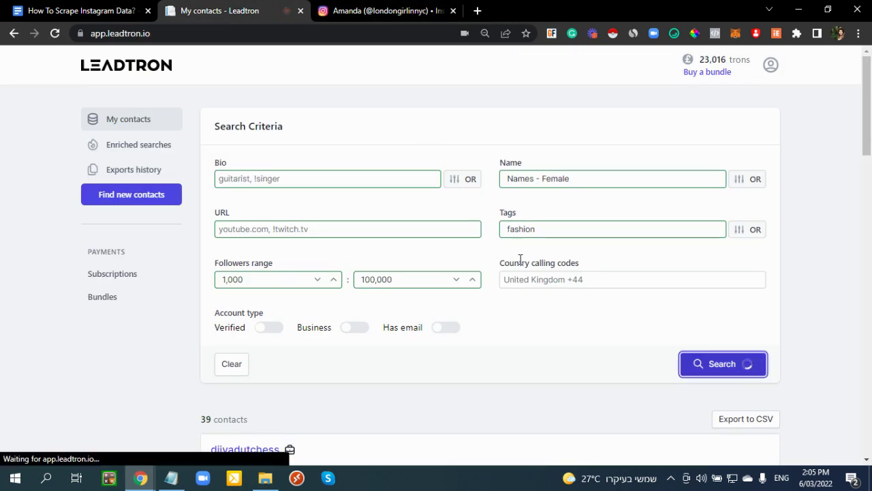
{"action": "scroll", "coordinate": [498, 274], "scroll_direction": "down", "scroll_amount": 3}
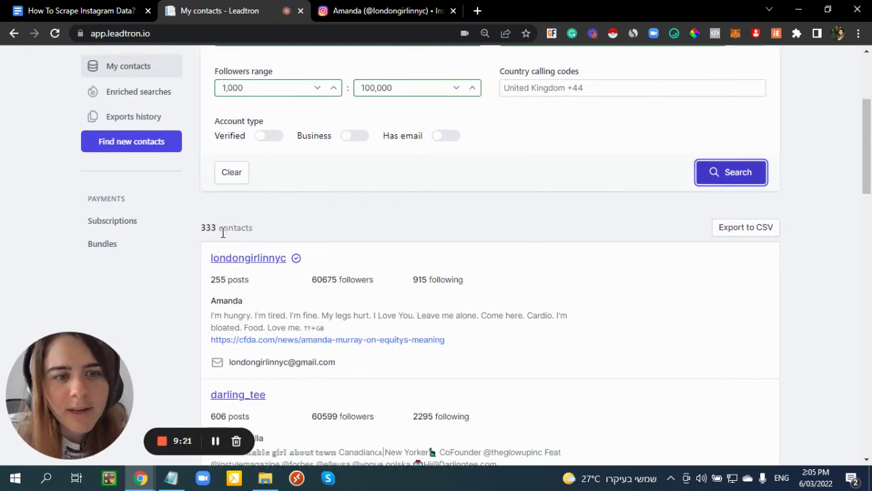
{"action": "left_click_drag", "start_coordinate": [244, 300], "coordinate": [228, 301]}
{"action": "scroll", "coordinate": [246, 302], "scroll_direction": "down", "scroll_amount": 1}
{"action": "scroll", "coordinate": [247, 302], "scroll_direction": "down", "scroll_amount": 4}
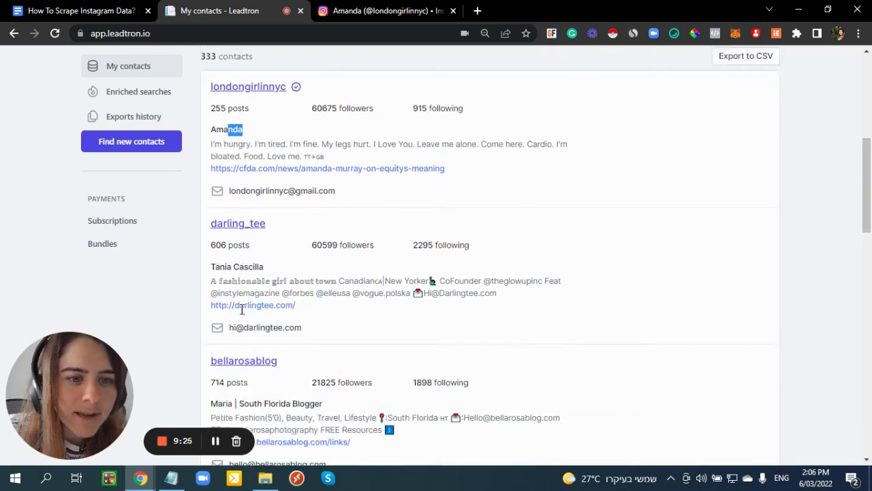
{"action": "scroll", "coordinate": [234, 278], "scroll_direction": "down", "scroll_amount": 2}
{"action": "scroll", "coordinate": [238, 284], "scroll_direction": "up", "scroll_amount": 10}
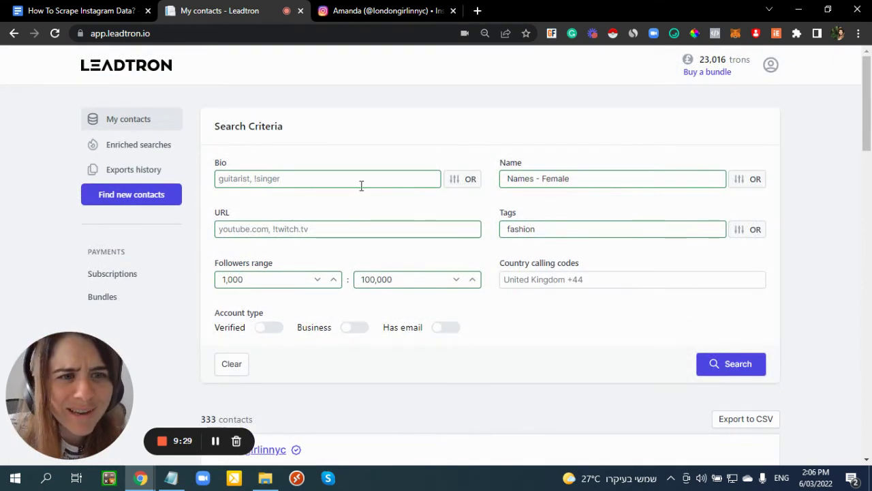
Filter by the United States of America calling code and search, getting 28 contacts.
{"action": "left_click", "coordinate": [360, 181]}
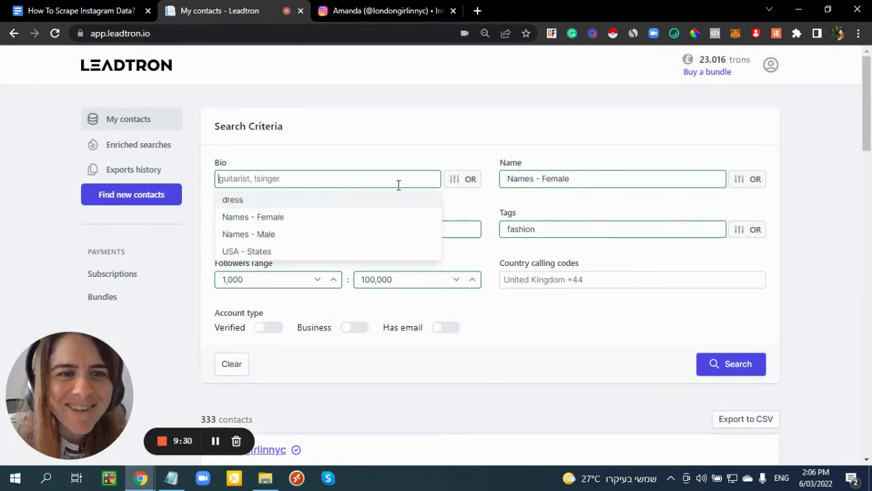
{"action": "left_click", "coordinate": [549, 194]}
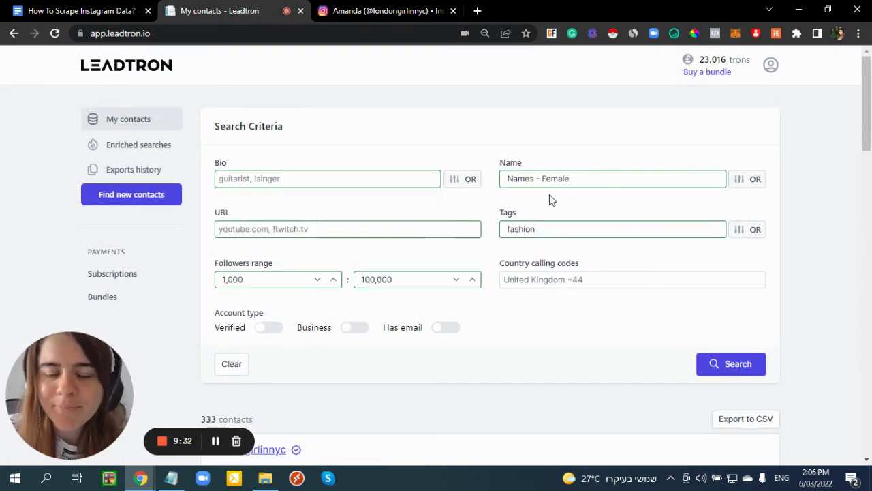
{"action": "left_click", "coordinate": [552, 278]}
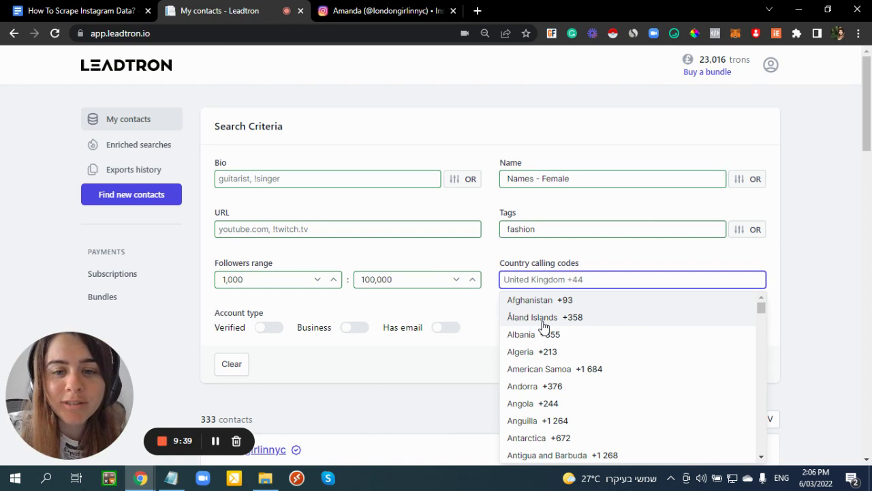
{"action": "type", "text": "united states"}
{"action": "left_click", "coordinate": [603, 372]}
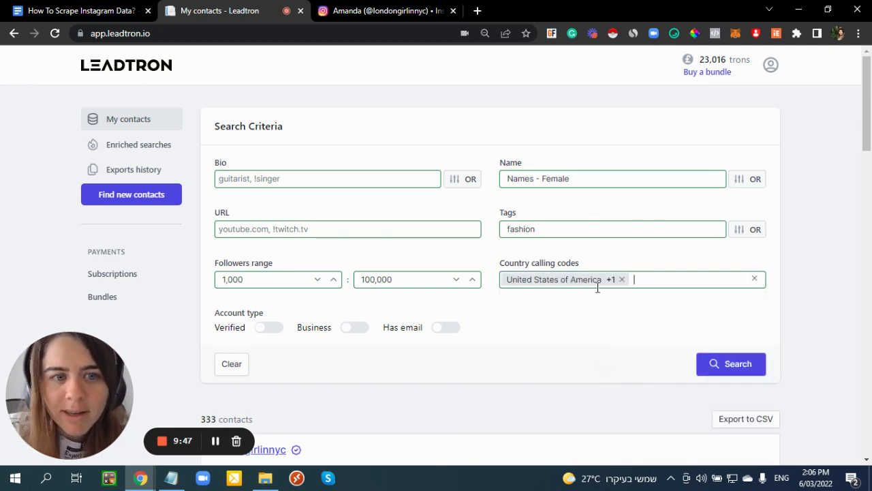
{"action": "left_click", "coordinate": [735, 371]}
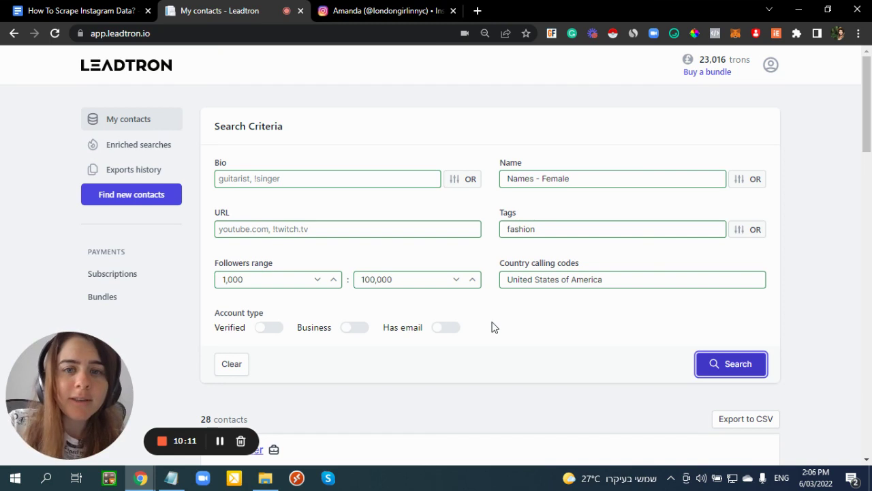
{"action": "scroll", "coordinate": [493, 326], "scroll_direction": "down", "scroll_amount": 3}
{"action": "right_click", "coordinate": [240, 259]}
{"action": "left_click", "coordinate": [259, 269]}
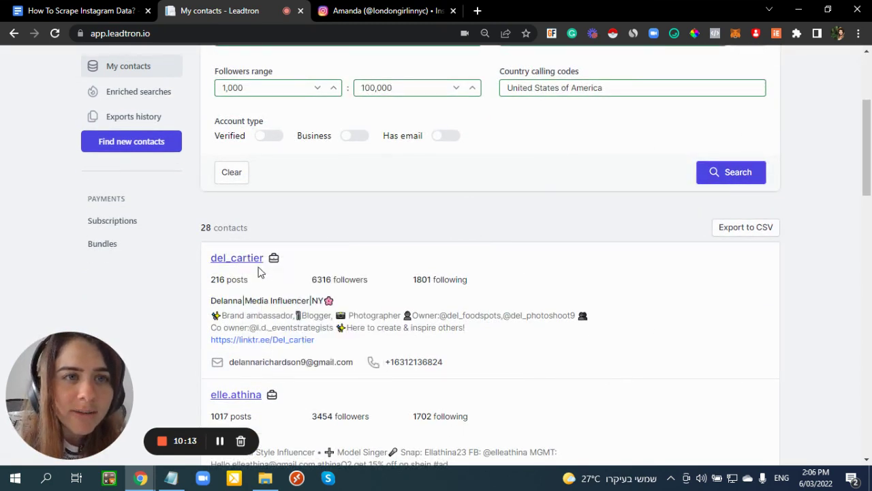
{"action": "left_click", "coordinate": [337, 7]}
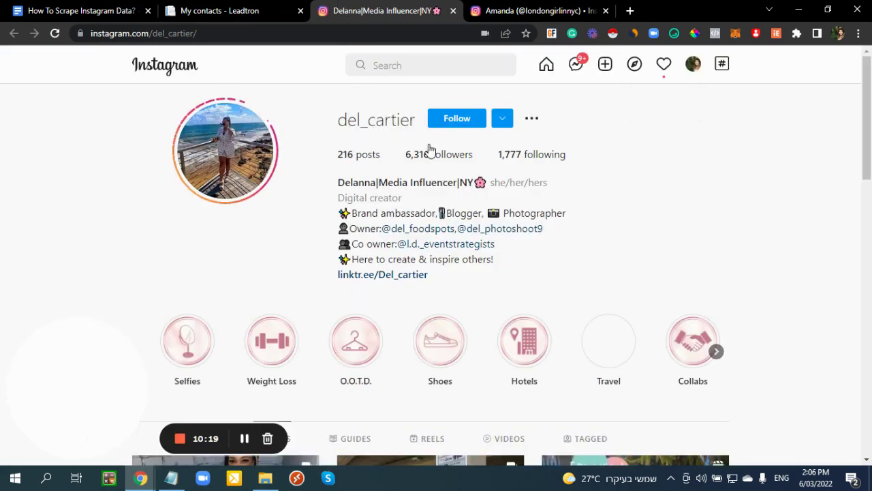
{"action": "scroll", "coordinate": [276, 181], "scroll_direction": "down", "scroll_amount": 3}
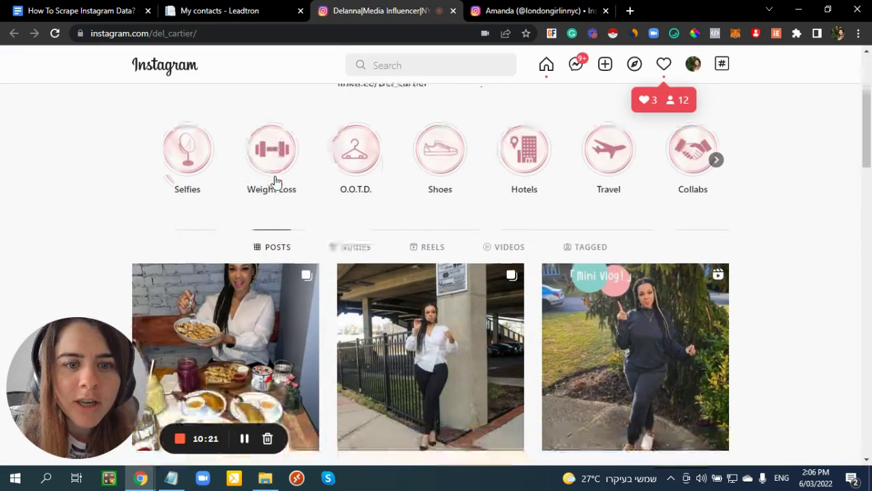
{"action": "scroll", "coordinate": [304, 296], "scroll_direction": "down", "scroll_amount": 3}
{"action": "scroll", "coordinate": [477, 286], "scroll_direction": "up", "scroll_amount": 5}
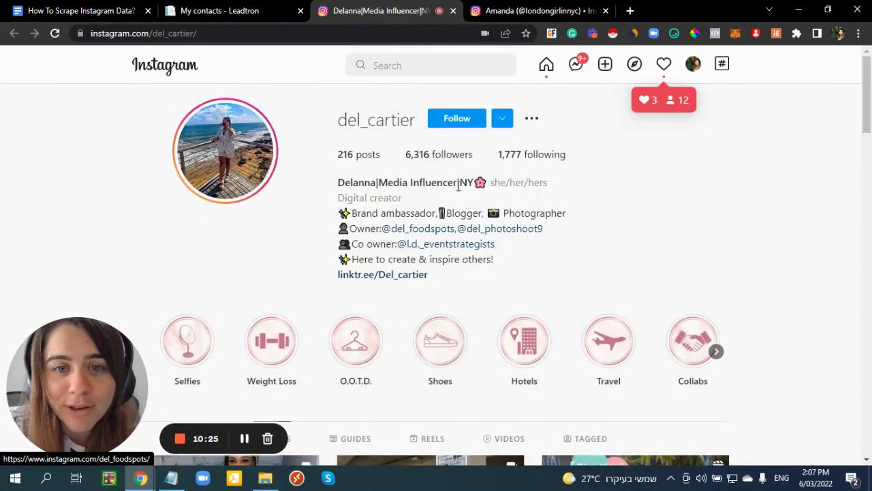
{"action": "left_click", "coordinate": [243, 10]}
{"action": "scroll", "coordinate": [227, 205], "scroll_direction": "down", "scroll_amount": 3}
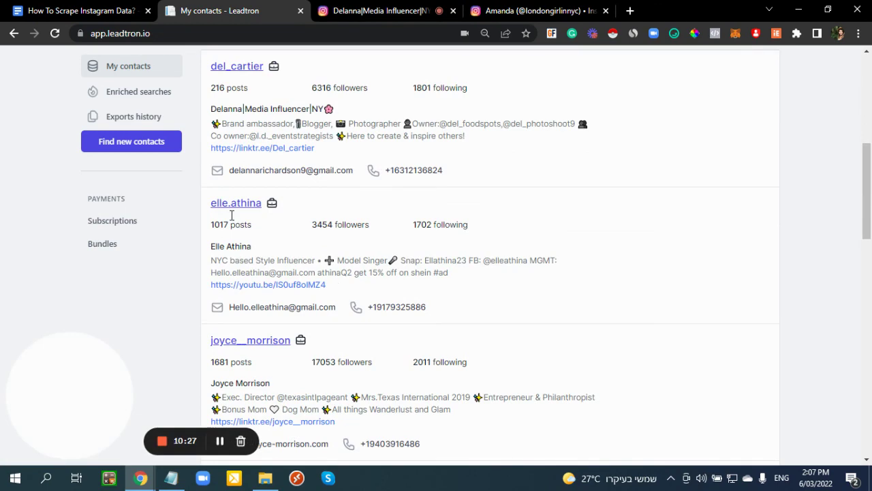
{"action": "left_click", "coordinate": [227, 205]}
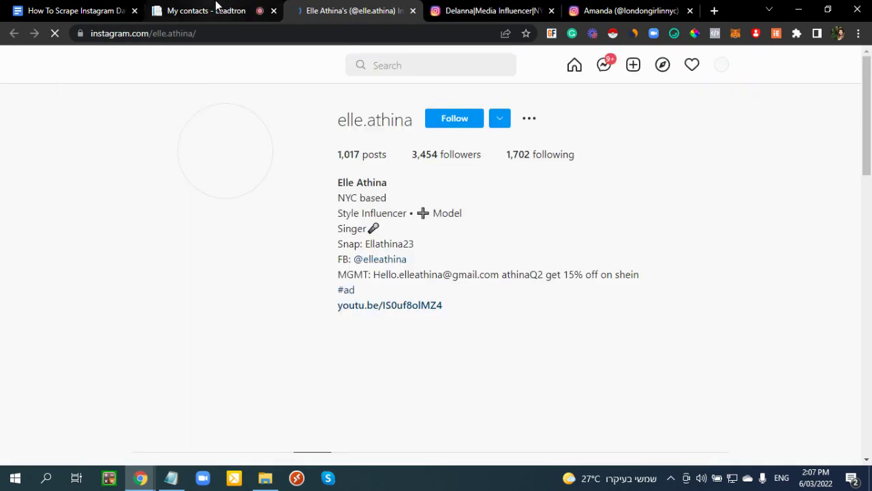
{"action": "left_click", "coordinate": [214, 8]}
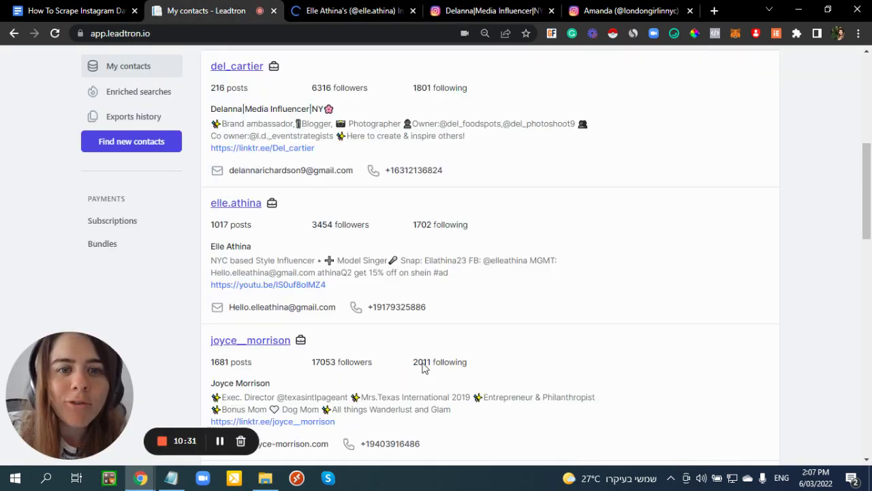
{"action": "scroll", "coordinate": [307, 327], "scroll_direction": "up", "scroll_amount": 4}
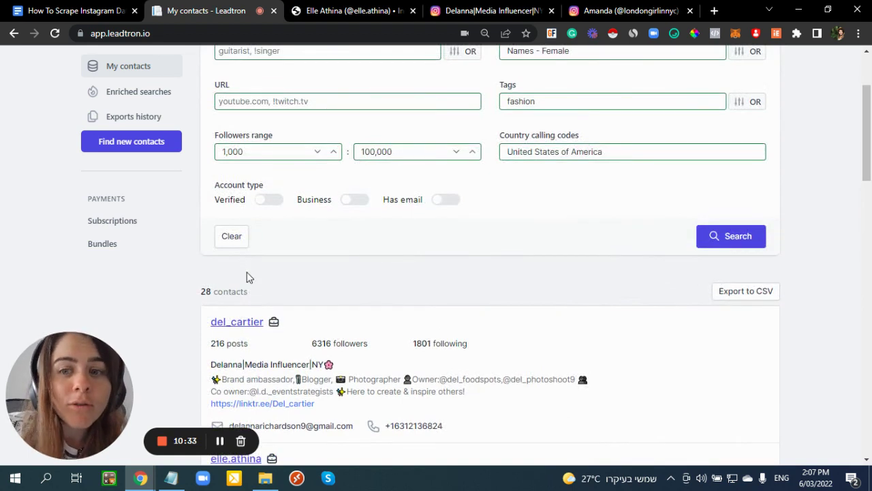
{"action": "scroll", "coordinate": [246, 276], "scroll_direction": "up", "scroll_amount": 2}
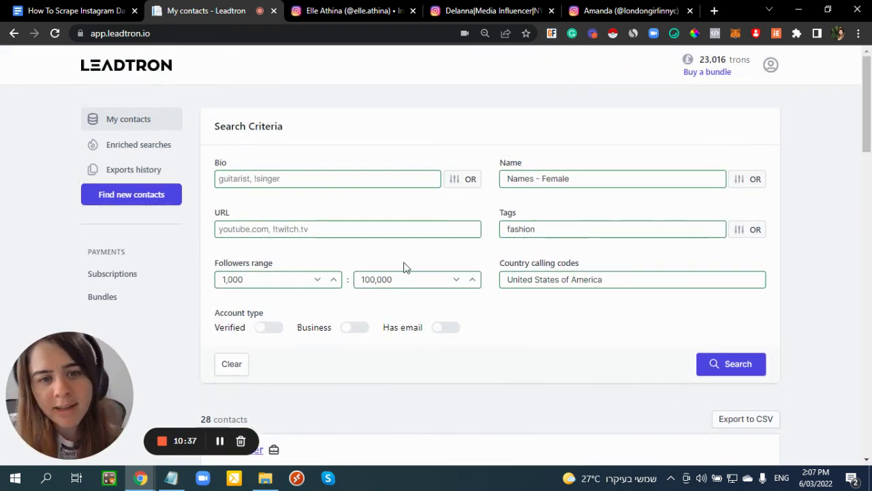
{"action": "left_click", "coordinate": [549, 178]}
Remove the Names - Female name filter and rerun the search, widening results to 116 contacts.
{"action": "left_click", "coordinate": [714, 178]}
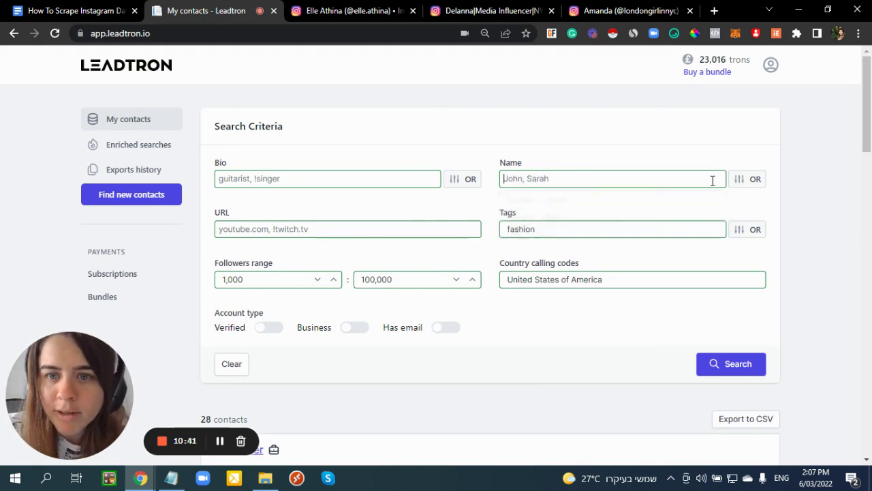
{"action": "left_click", "coordinate": [621, 286]}
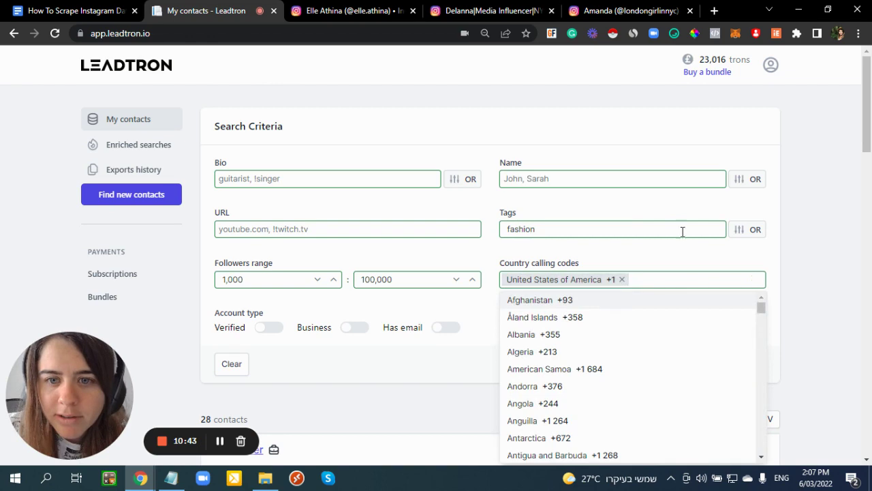
{"action": "left_click_drag", "start_coordinate": [867, 150], "coordinate": [868, 233]}
{"action": "scroll", "coordinate": [719, 274], "scroll_direction": "up", "scroll_amount": 5}
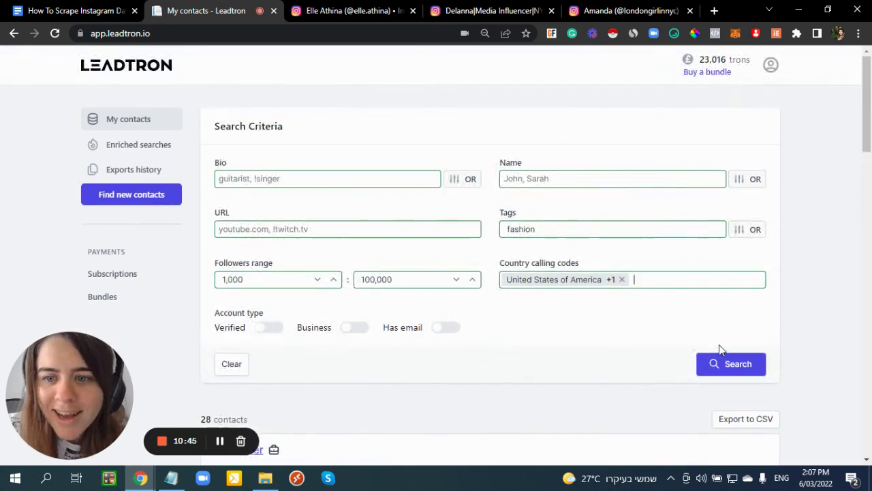
{"action": "left_click", "coordinate": [719, 363]}
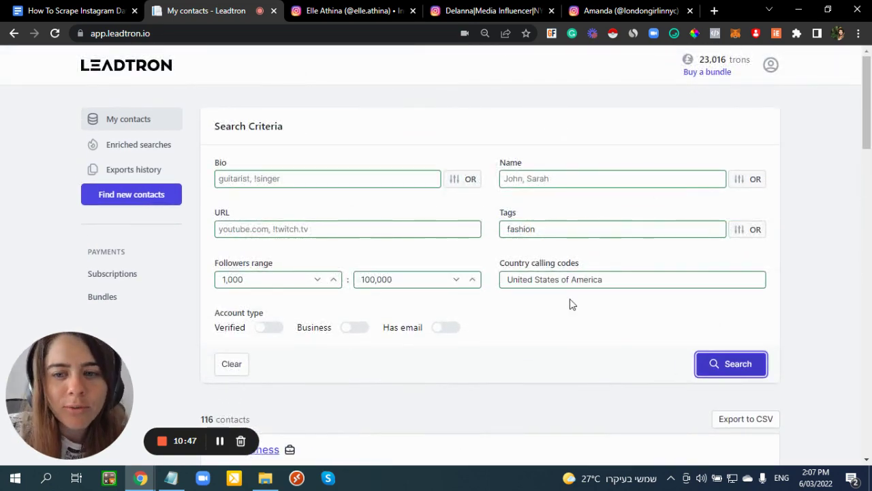
{"action": "scroll", "coordinate": [570, 298], "scroll_direction": "down", "scroll_amount": 1}
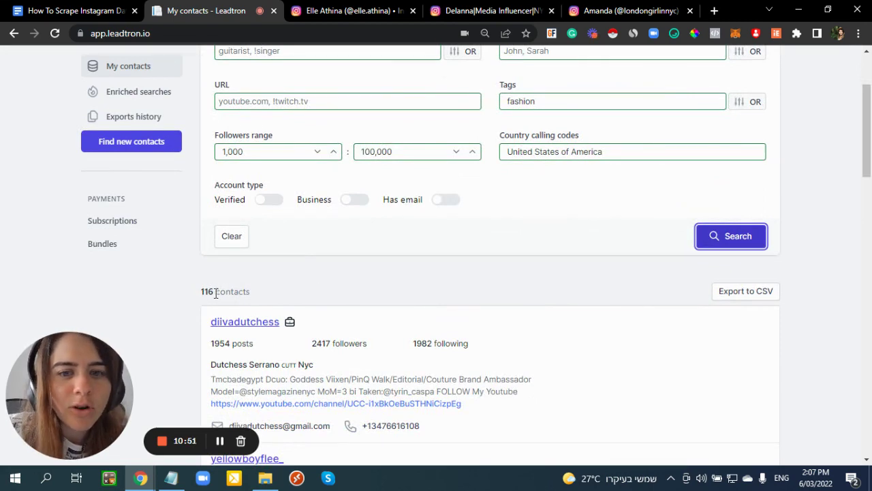
Export the 116 contacts to 265.csv on the Desktop and open it in Excel.
{"action": "left_click", "coordinate": [756, 292]}
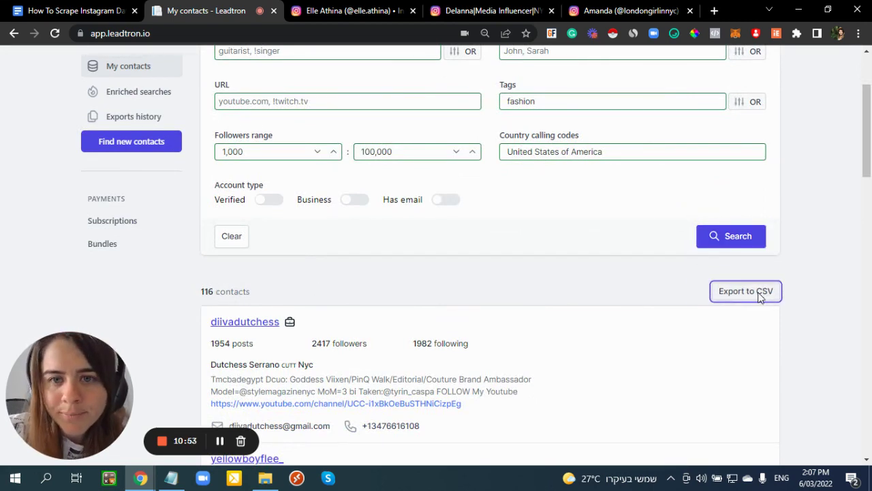
{"action": "left_click", "coordinate": [269, 287]}
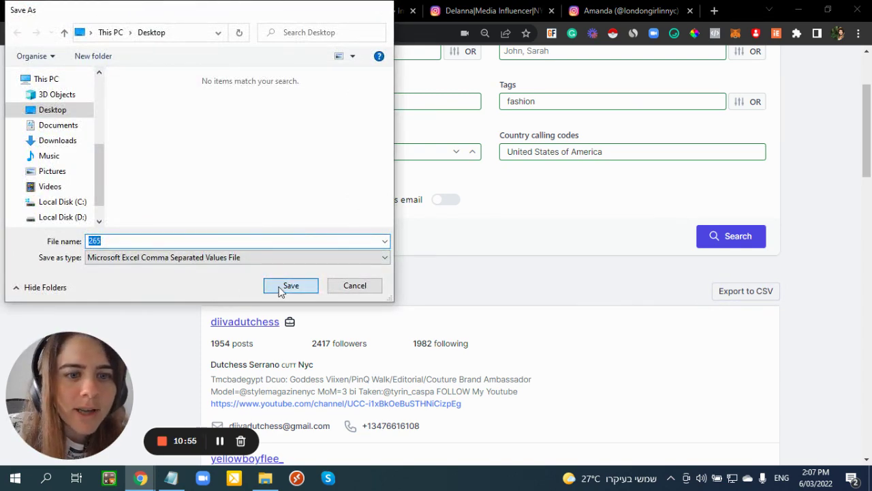
{"action": "left_click", "coordinate": [73, 451]}
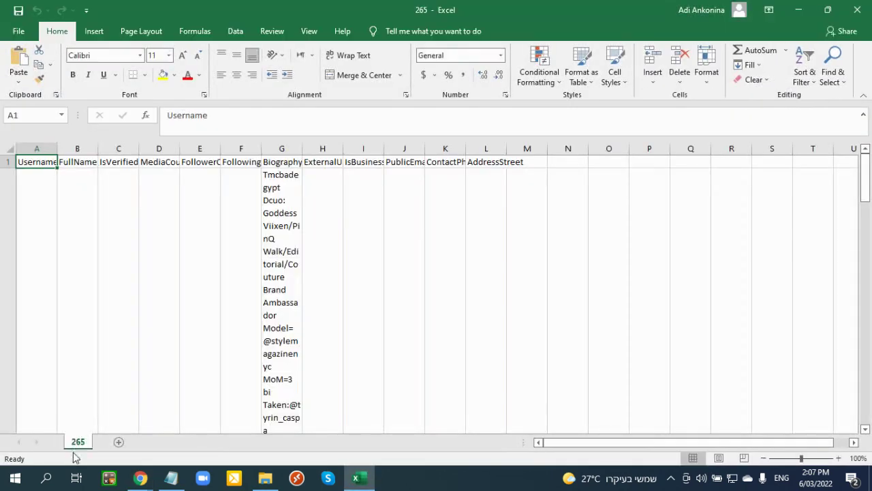
{"action": "left_click", "coordinate": [185, 230]}
{"action": "scroll", "coordinate": [184, 229], "scroll_direction": "down", "scroll_amount": 5}
{"action": "scroll", "coordinate": [185, 230], "scroll_direction": "up", "scroll_amount": 5}
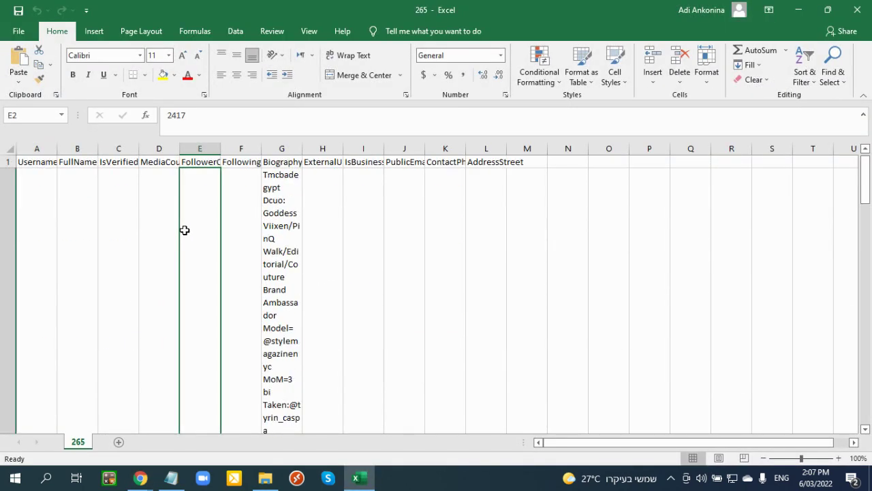
Widen the Biography column G and review the follower, following and name values.
{"action": "left_click_drag", "start_coordinate": [302, 149], "coordinate": [540, 140]}
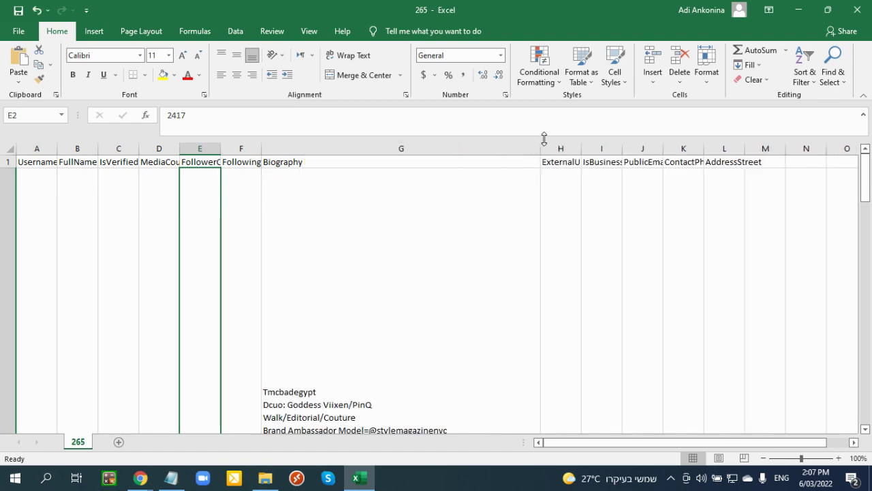
{"action": "left_click", "coordinate": [255, 325]}
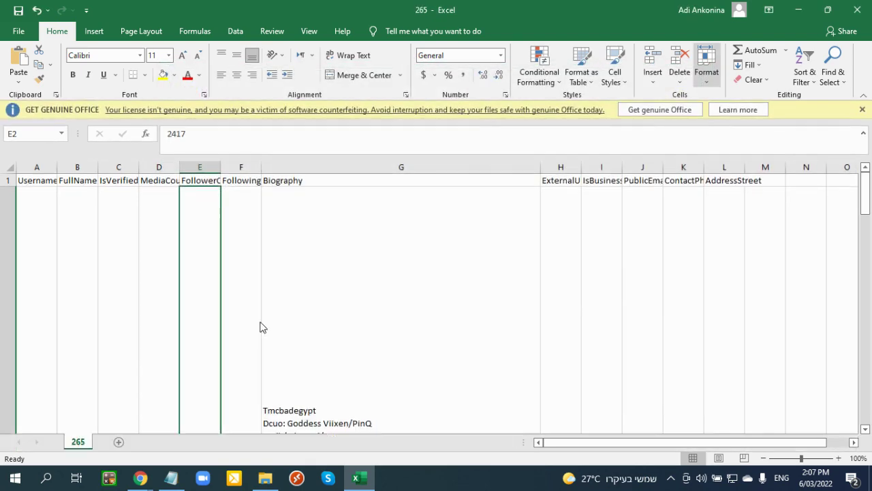
{"action": "scroll", "coordinate": [310, 320], "scroll_direction": "down", "scroll_amount": 3}
{"action": "scroll", "coordinate": [310, 320], "scroll_direction": "down", "scroll_amount": 3}
{"action": "left_click", "coordinate": [256, 396]}
{"action": "left_click", "coordinate": [64, 360]}
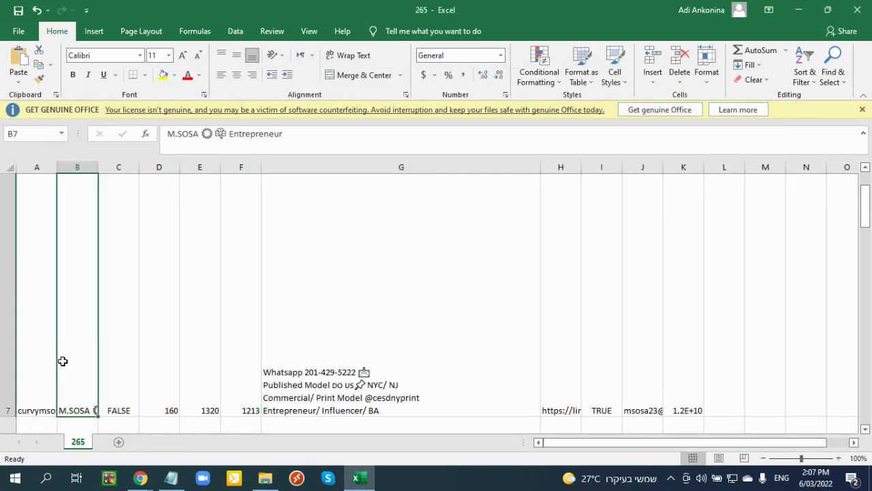
{"action": "scroll", "coordinate": [88, 359], "scroll_direction": "down", "scroll_amount": 2}
{"action": "scroll", "coordinate": [88, 359], "scroll_direction": "down", "scroll_amount": 1}
Review the biography, public email and address cells, then close 265.csv without saving.
{"action": "left_click", "coordinate": [491, 302]}
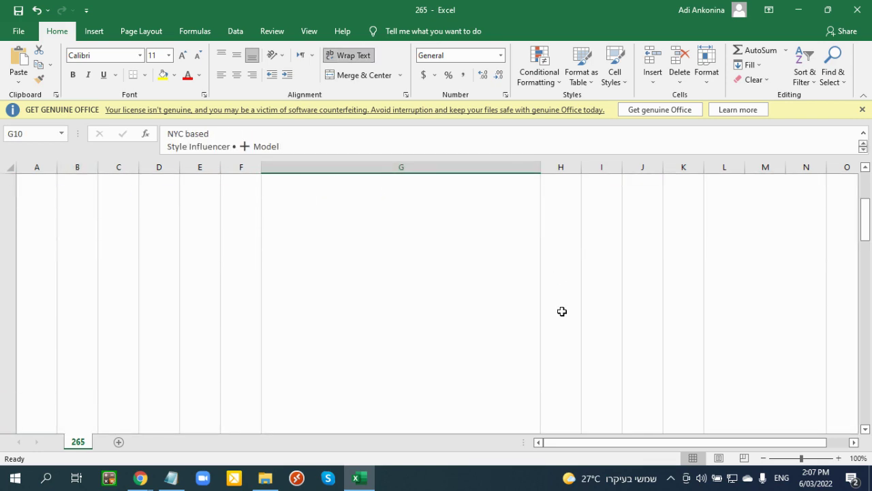
{"action": "scroll", "coordinate": [606, 317], "scroll_direction": "up", "scroll_amount": 3}
{"action": "left_click", "coordinate": [644, 298]}
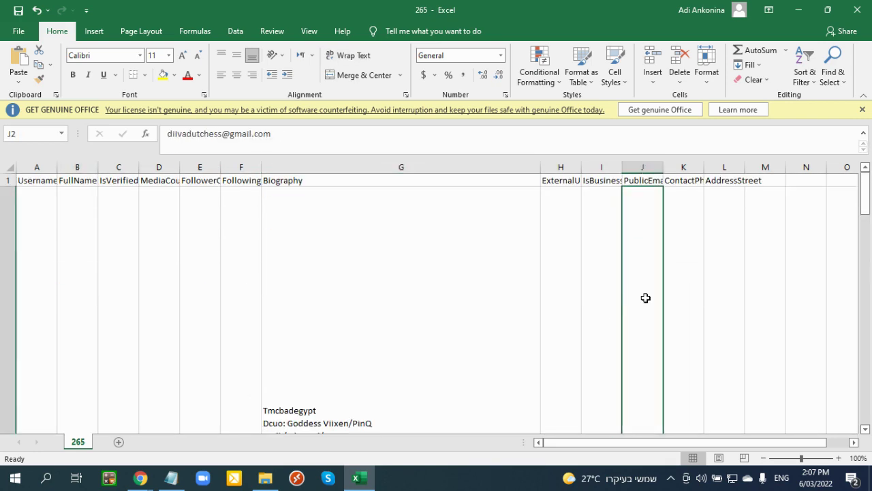
{"action": "left_click", "coordinate": [709, 246]}
{"action": "scroll", "coordinate": [708, 246], "scroll_direction": "down", "scroll_amount": 2}
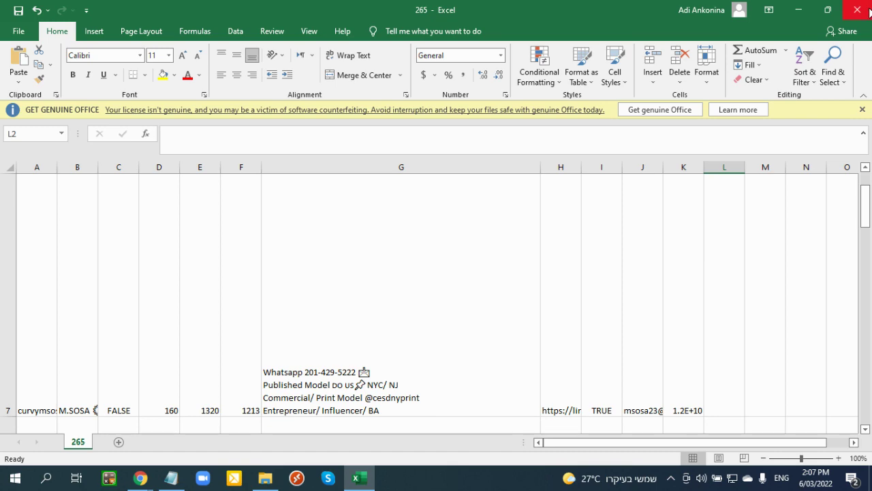
{"action": "left_click", "coordinate": [857, 11]}
{"action": "left_click", "coordinate": [417, 253]}
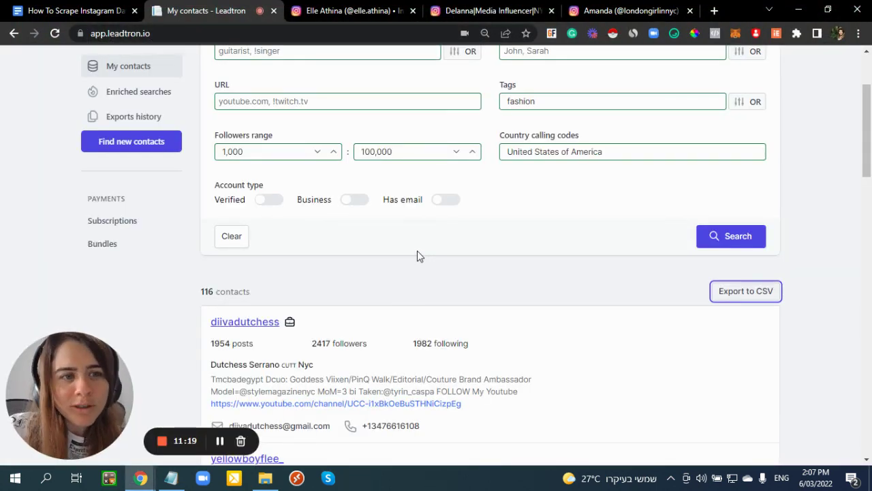
Require verified, business and has-email accounts and rerun the search, leaving 0 contacts.
{"action": "scroll", "coordinate": [355, 264], "scroll_direction": "up", "scroll_amount": 2}
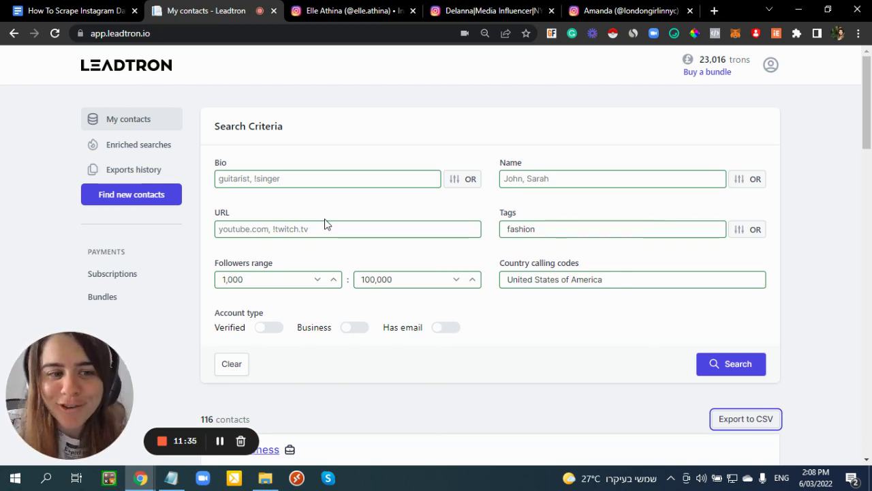
{"action": "left_click", "coordinate": [260, 330]}
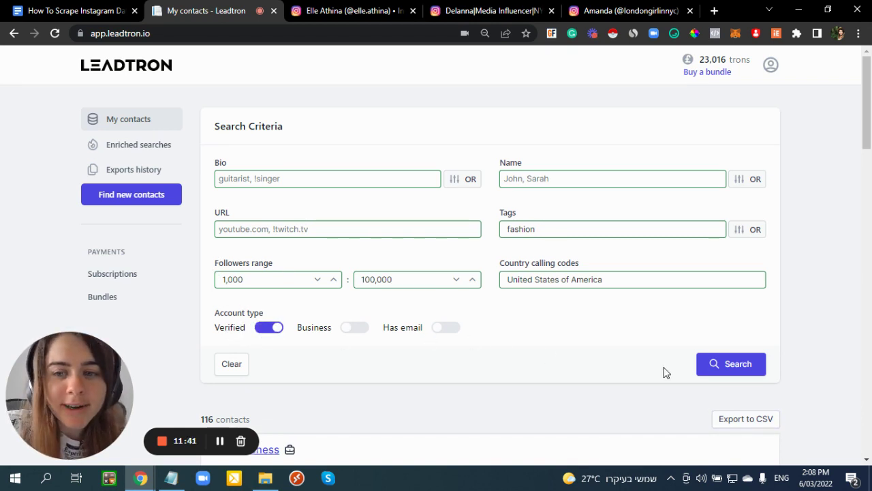
{"action": "left_click", "coordinate": [699, 368]}
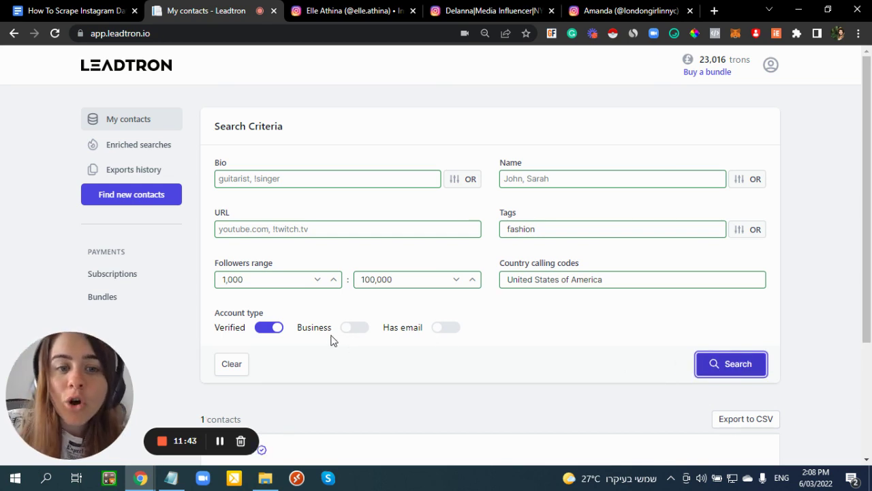
{"action": "left_click", "coordinate": [360, 331]}
{"action": "left_click", "coordinate": [443, 329]}
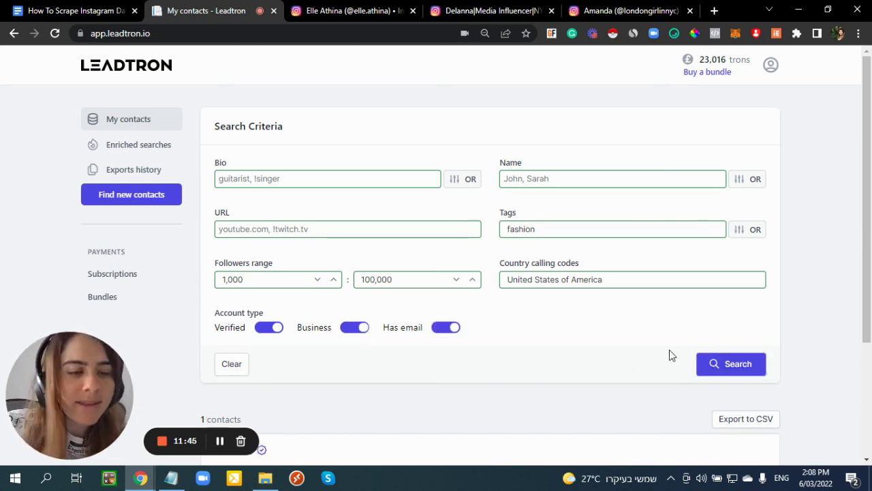
{"action": "left_click", "coordinate": [746, 365]}
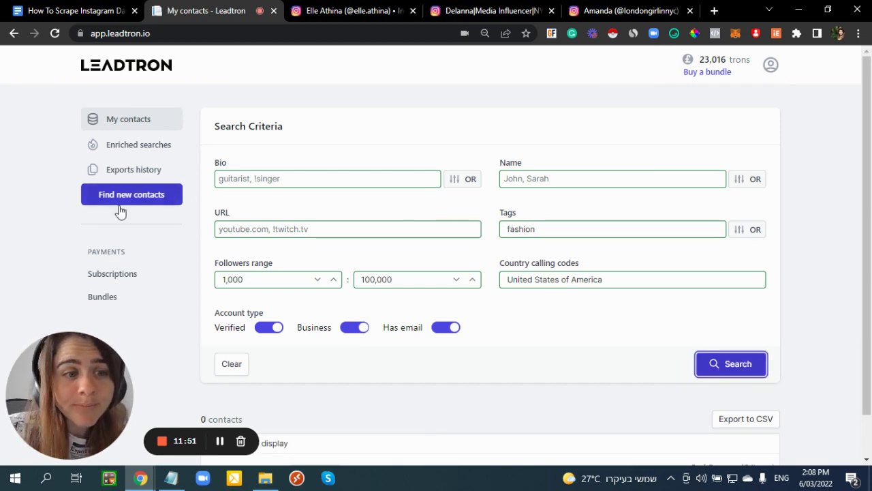
{"action": "left_click", "coordinate": [113, 275]}
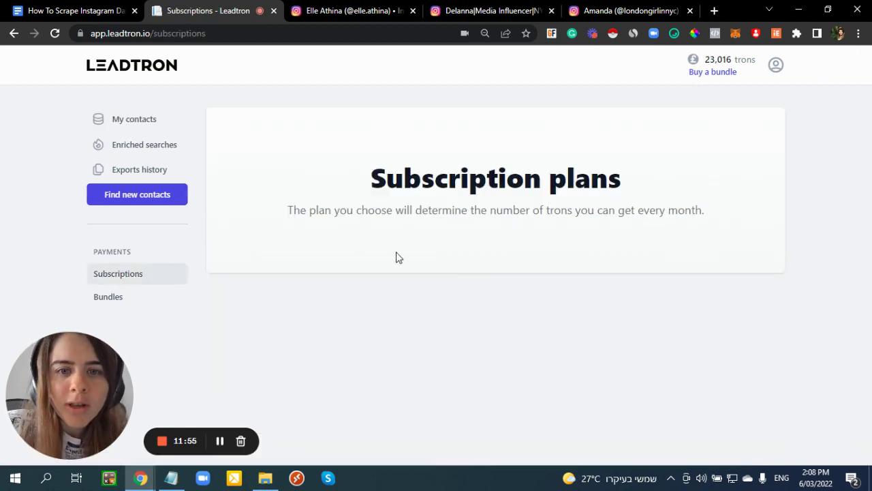
Review the subscription plans, highlighting Start Small-Scale's $59 price, then view the Bundles page.
{"action": "scroll", "coordinate": [344, 253], "scroll_direction": "down", "scroll_amount": 2}
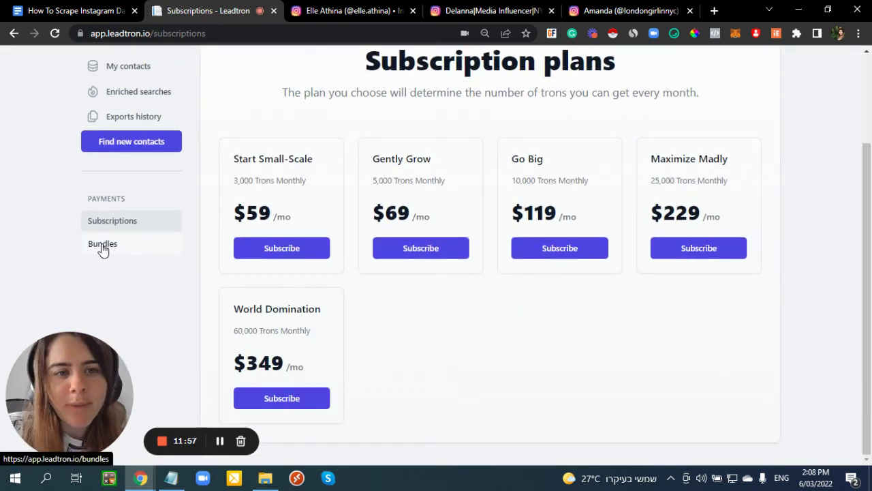
{"action": "scroll", "coordinate": [221, 231], "scroll_direction": "up", "scroll_amount": 1}
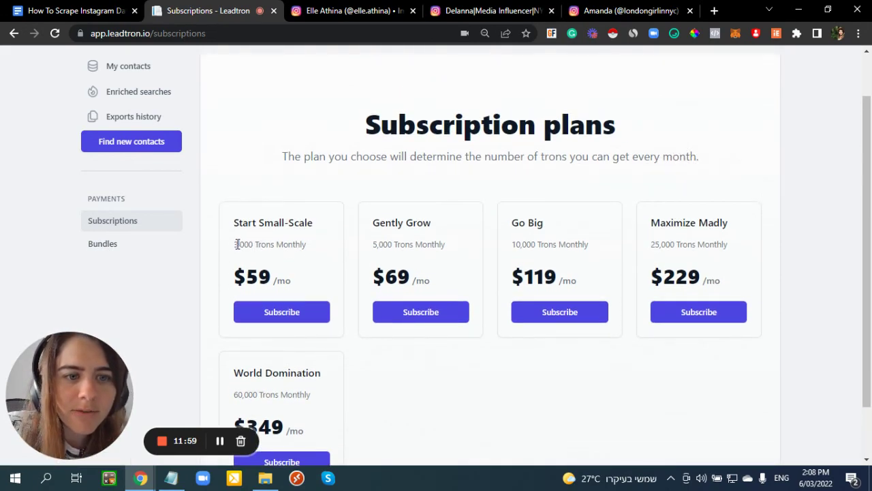
{"action": "left_click_drag", "start_coordinate": [288, 276], "coordinate": [244, 264]}
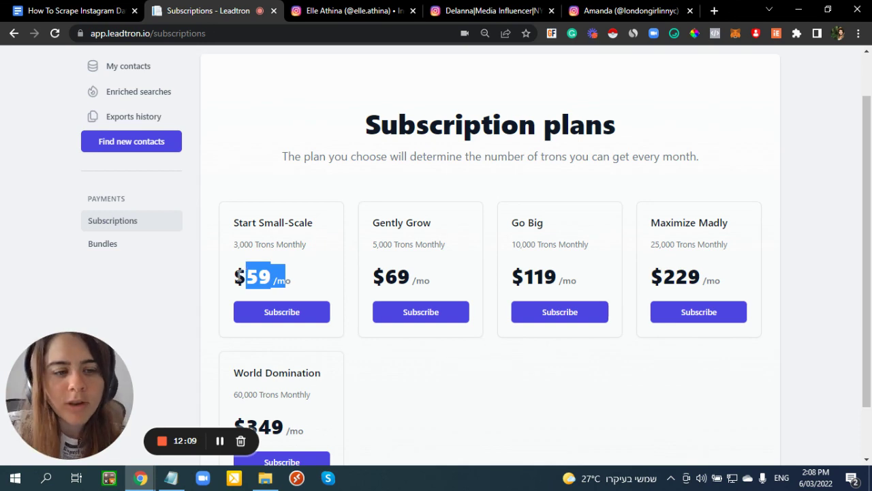
{"action": "scroll", "coordinate": [386, 310], "scroll_direction": "down", "scroll_amount": 1}
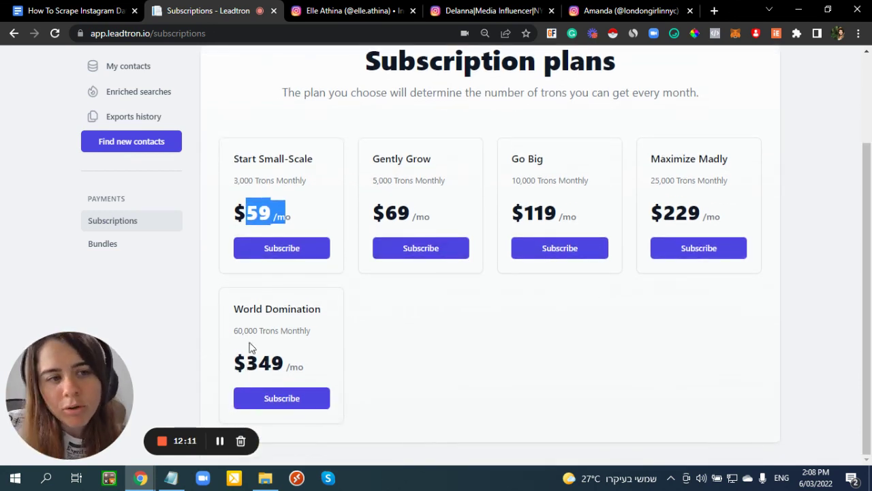
{"action": "left_click", "coordinate": [107, 244]}
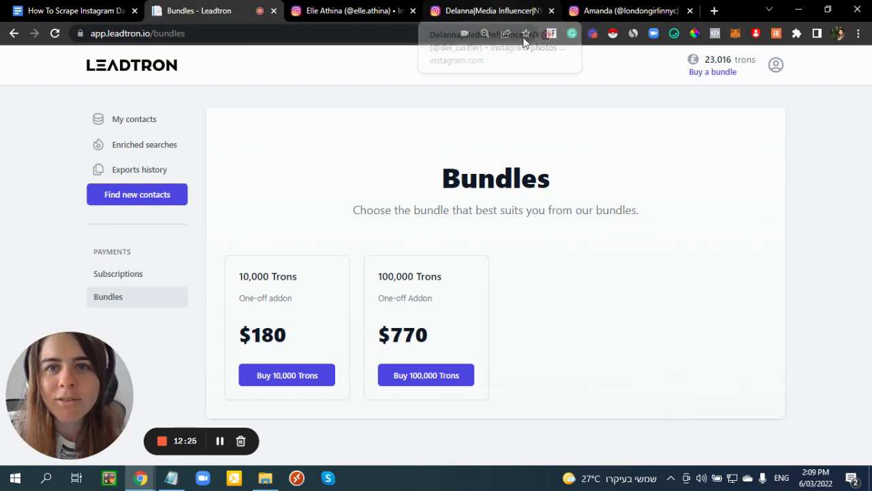
Select the jotform discount link in the How To Scrape Instagram Data? document.
{"action": "left_click", "coordinate": [524, 10]}
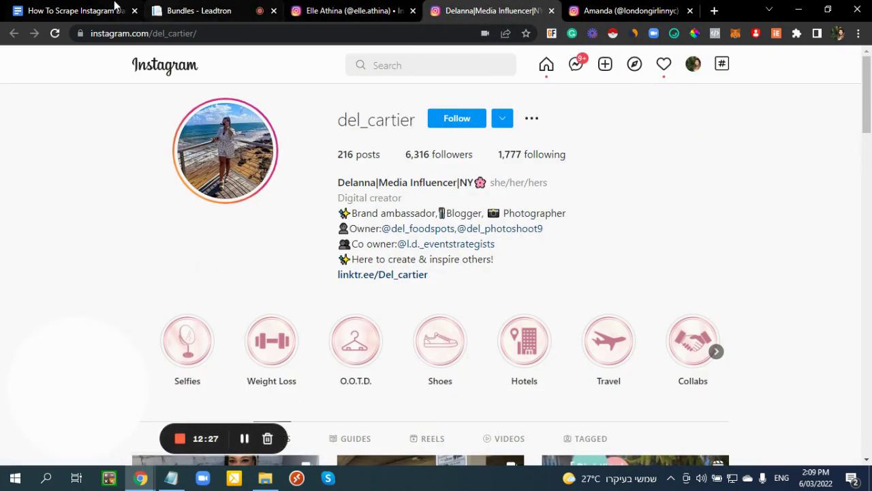
{"action": "left_click", "coordinate": [111, 8]}
{"action": "left_click_drag", "start_coordinate": [281, 373], "coordinate": [259, 358]}
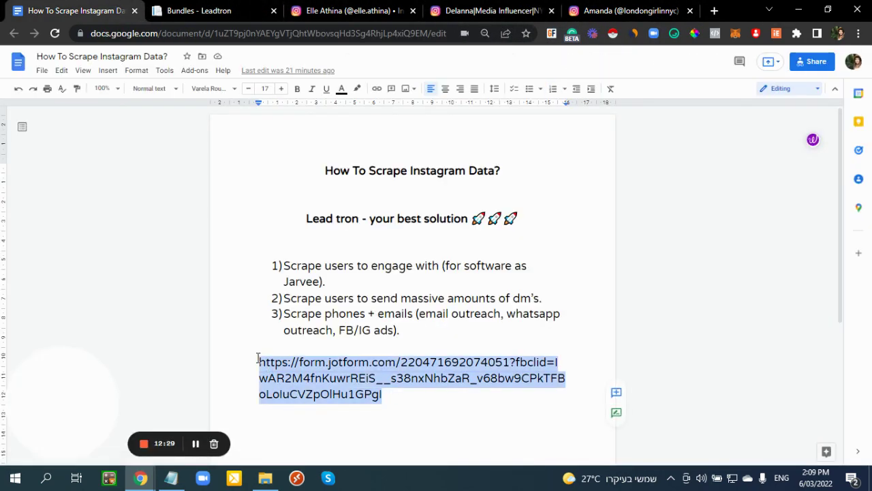
{"action": "left_click", "coordinate": [566, 5]}
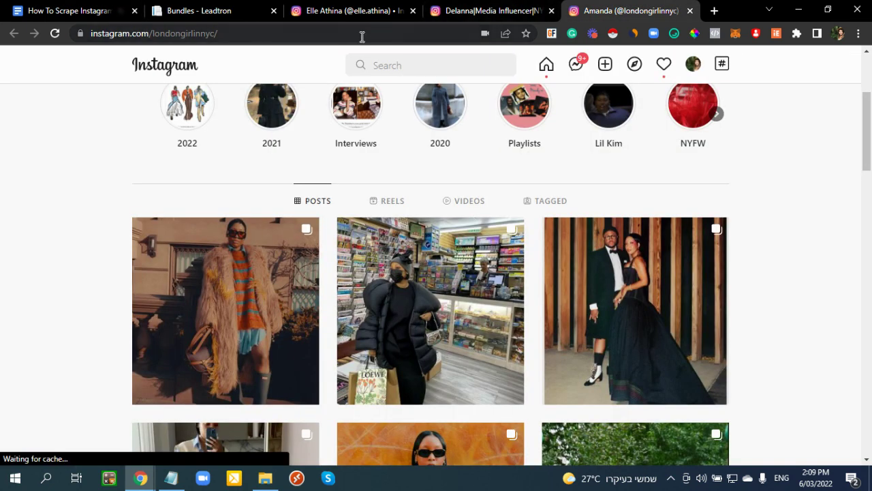
Open the pasted jotform LeadTron cheap credits form and scroll through its Go Big to Supernova packages.
{"action": "left_click", "coordinate": [161, 34]}
{"action": "key", "text": "ctrl+v"}
{"action": "key", "text": "Return"}
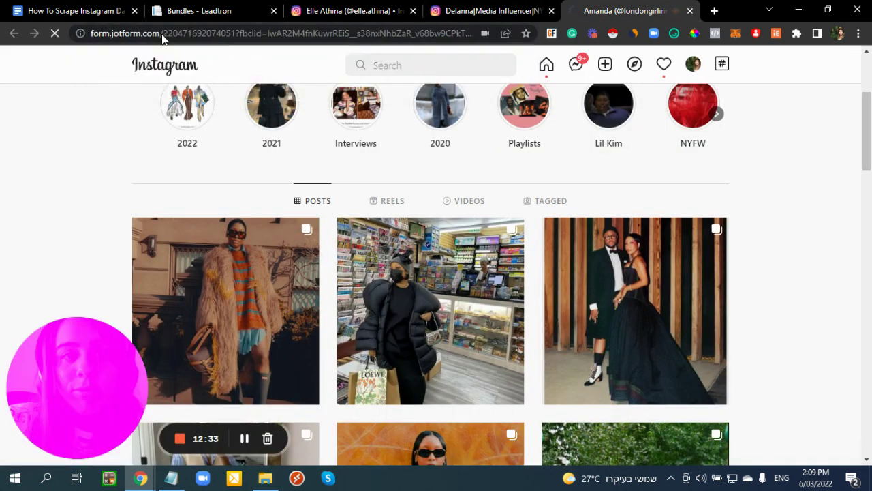
{"action": "scroll", "coordinate": [276, 208], "scroll_direction": "down", "scroll_amount": 4}
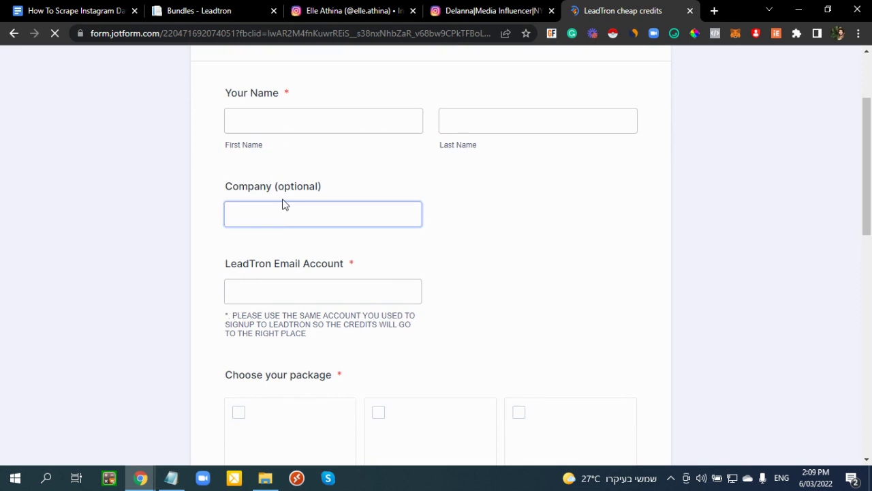
{"action": "scroll", "coordinate": [292, 218], "scroll_direction": "down", "scroll_amount": 2}
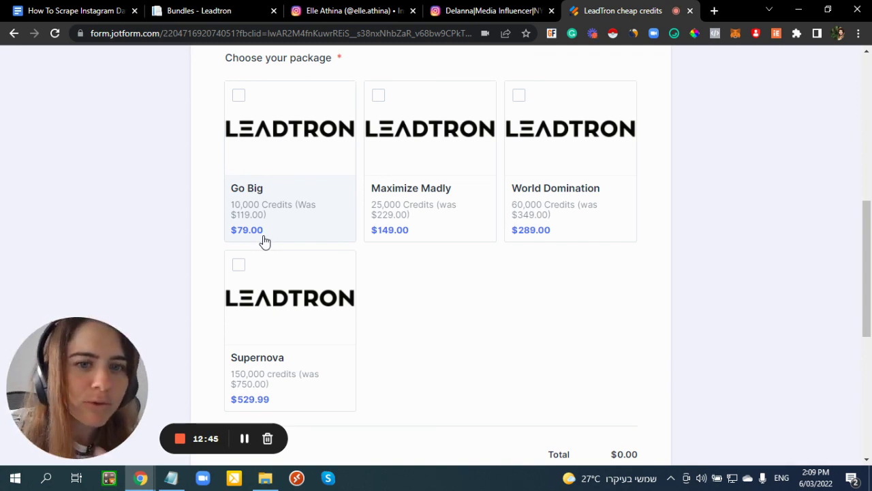
{"action": "scroll", "coordinate": [284, 250], "scroll_direction": "down", "scroll_amount": 2}
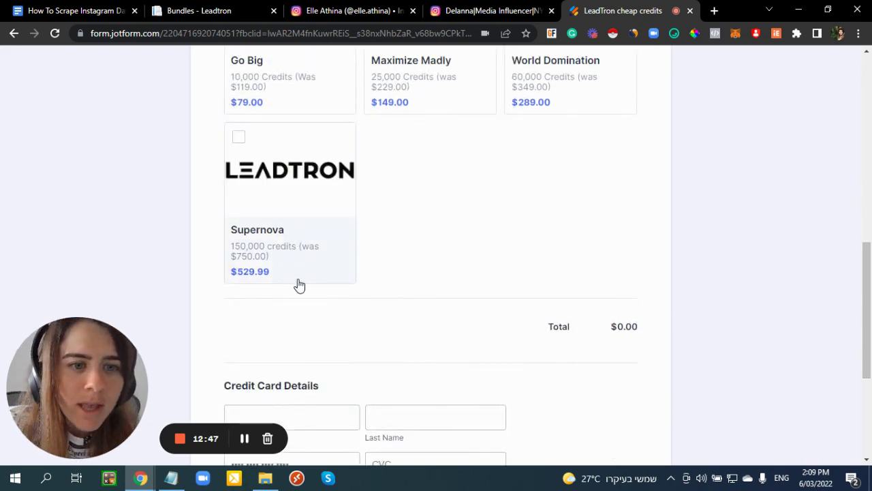
{"action": "scroll", "coordinate": [298, 284], "scroll_direction": "up", "scroll_amount": 2}
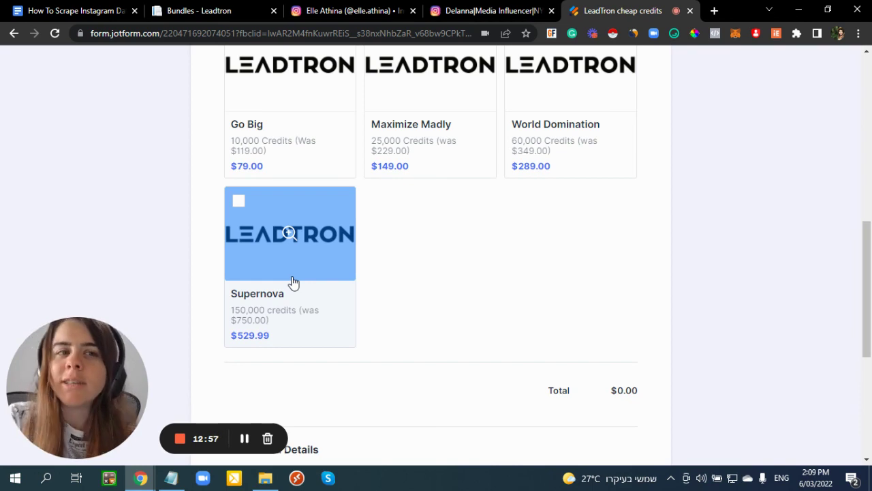
{"action": "left_click", "coordinate": [257, 10]}
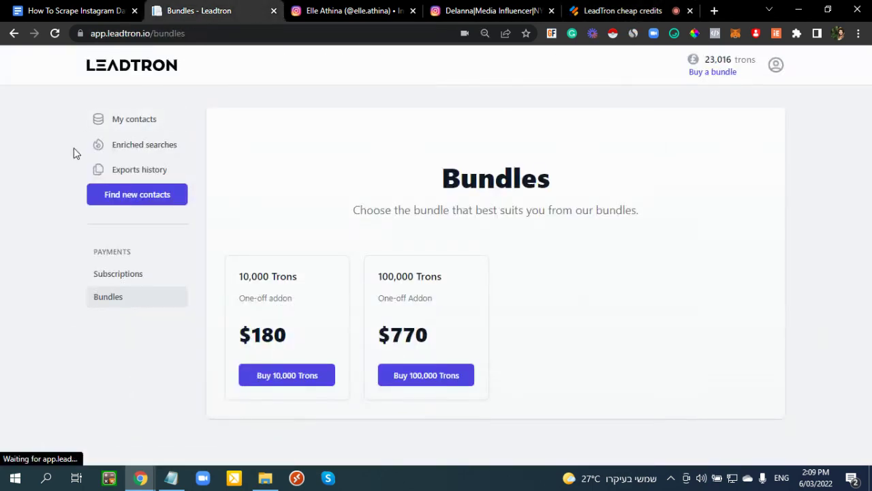
View Enriched searches and Exports history, then check Find new contacts' Local File and Search Engine options.
{"action": "left_click", "coordinate": [138, 152]}
{"action": "left_click", "coordinate": [141, 171]}
{"action": "left_click", "coordinate": [137, 197]}
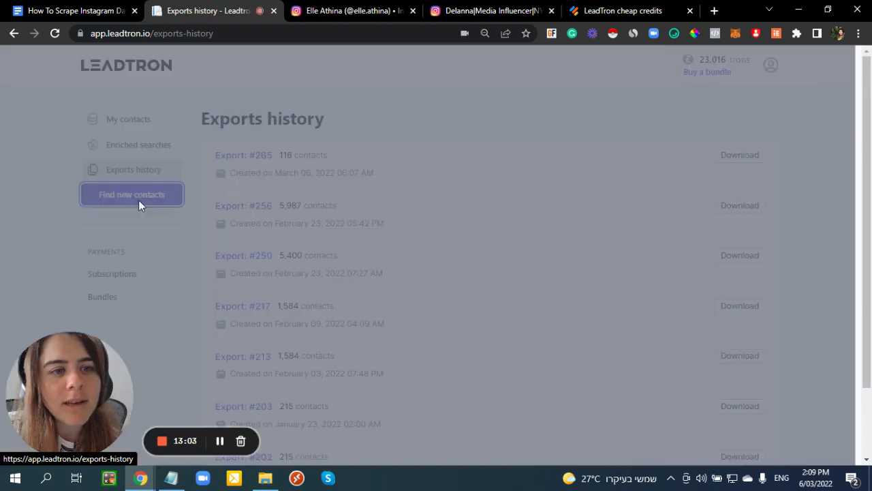
{"action": "left_click", "coordinate": [728, 108]}
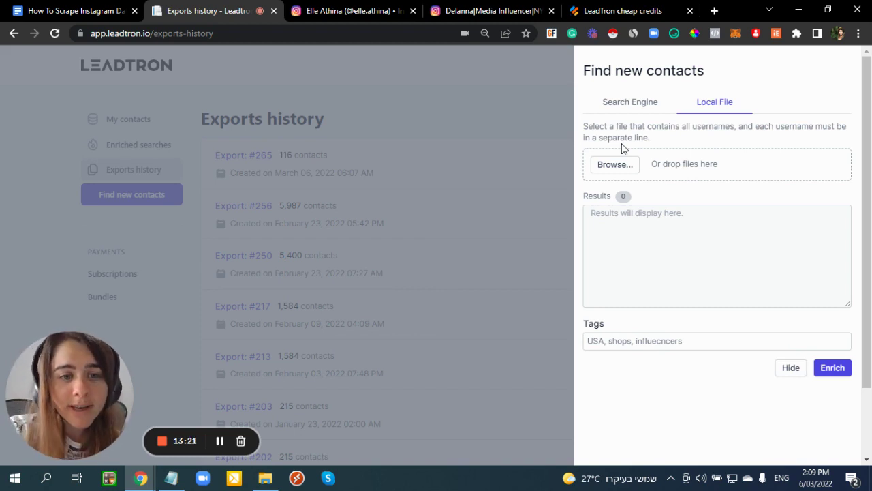
{"action": "left_click", "coordinate": [615, 117]}
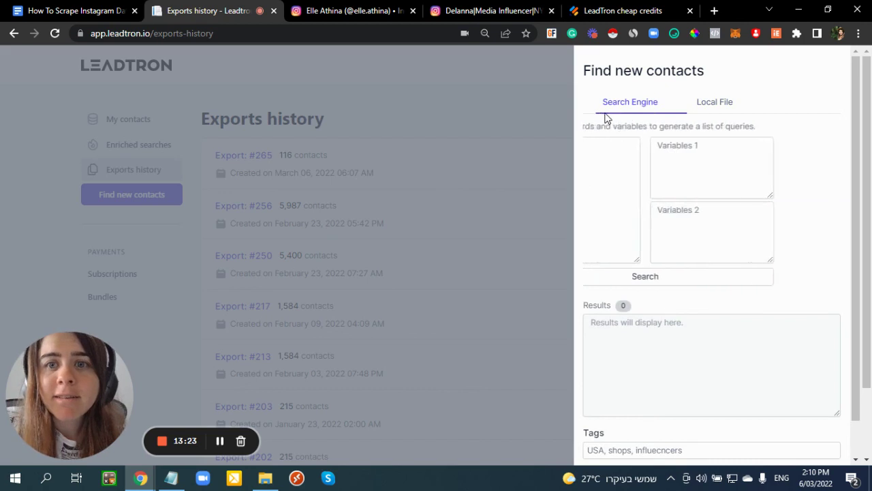
Highlight 'email outreach' in point 3 of the How To Scrape Instagram Data? guide.
{"action": "left_click", "coordinate": [61, 7]}
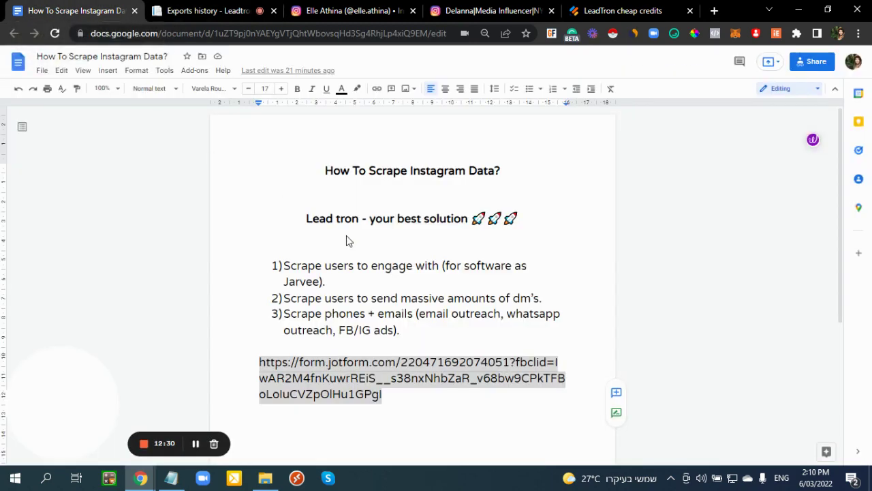
{"action": "left_click", "coordinate": [360, 265]}
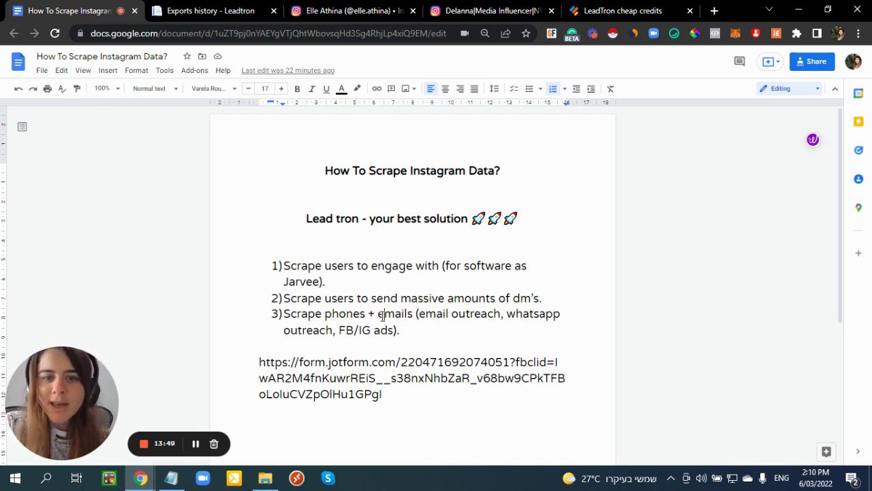
{"action": "left_click_drag", "start_coordinate": [420, 314], "coordinate": [526, 312]}
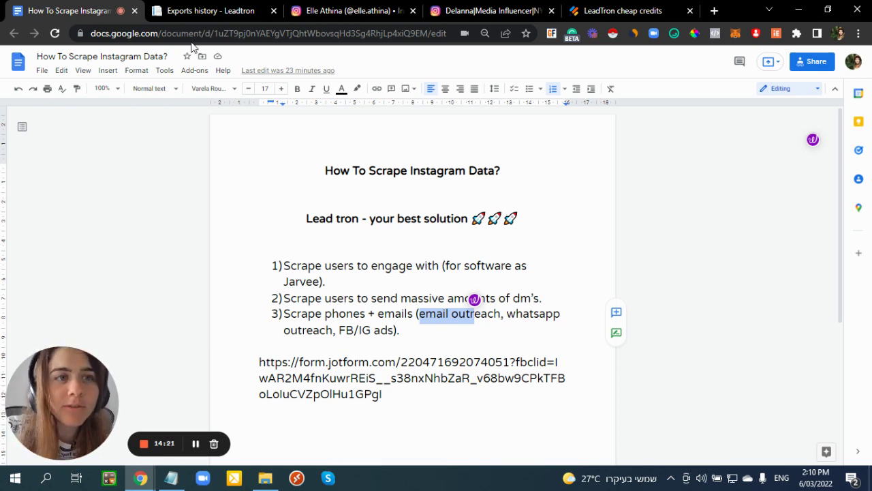
{"action": "left_click", "coordinate": [179, 9]}
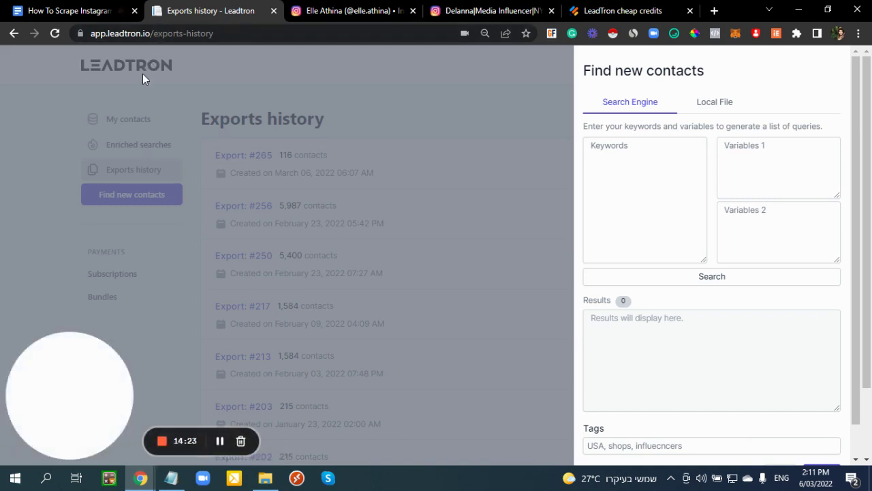